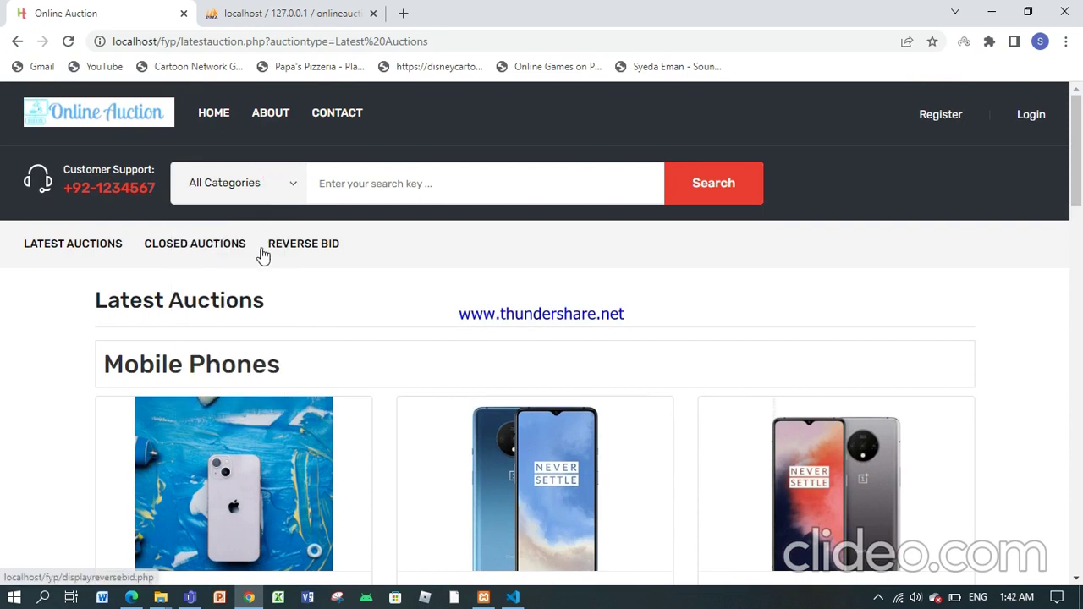
Step: Open the Iphone 11 auction from Mobile Phones, showing its PKR 100000.00 current bid
{"action": "left_click_drag", "start_coordinate": [1078, 183], "coordinate": [1080, 242]}
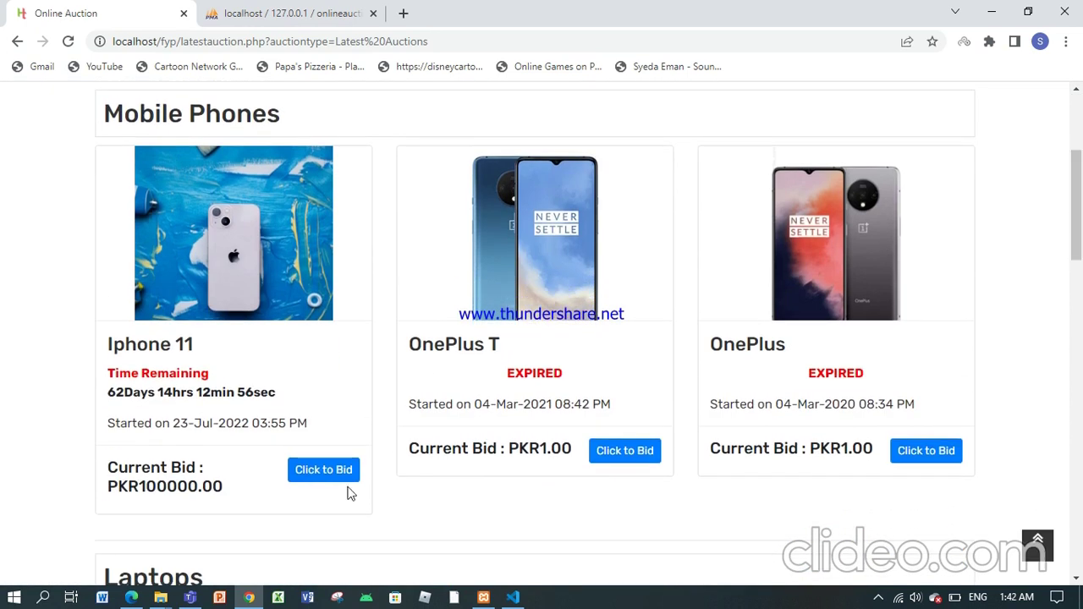
{"action": "left_click", "coordinate": [322, 469]}
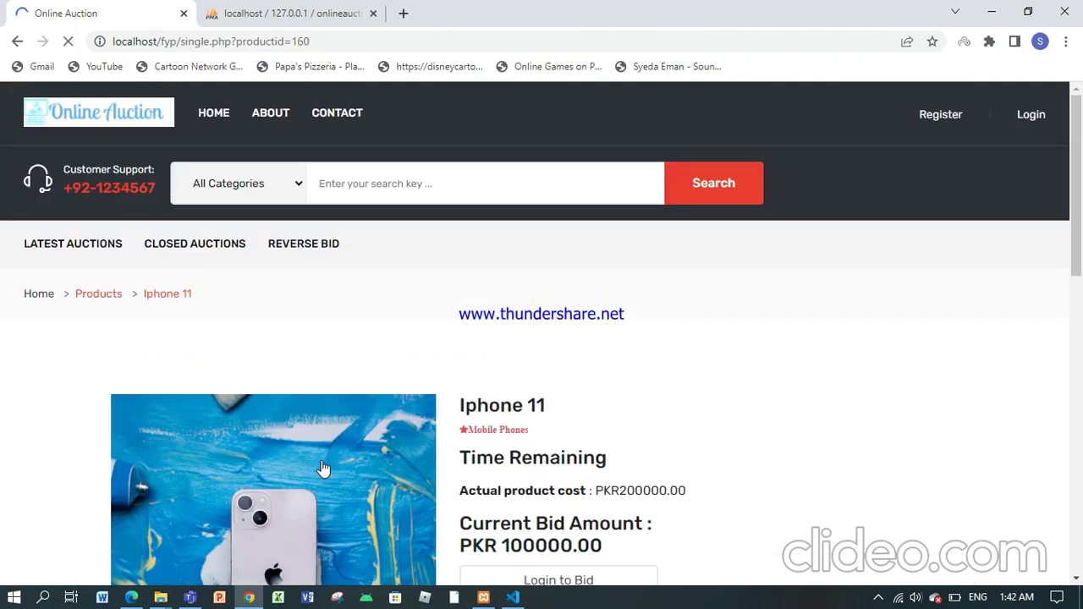
{"action": "left_click_drag", "start_coordinate": [1077, 149], "coordinate": [1072, 111]}
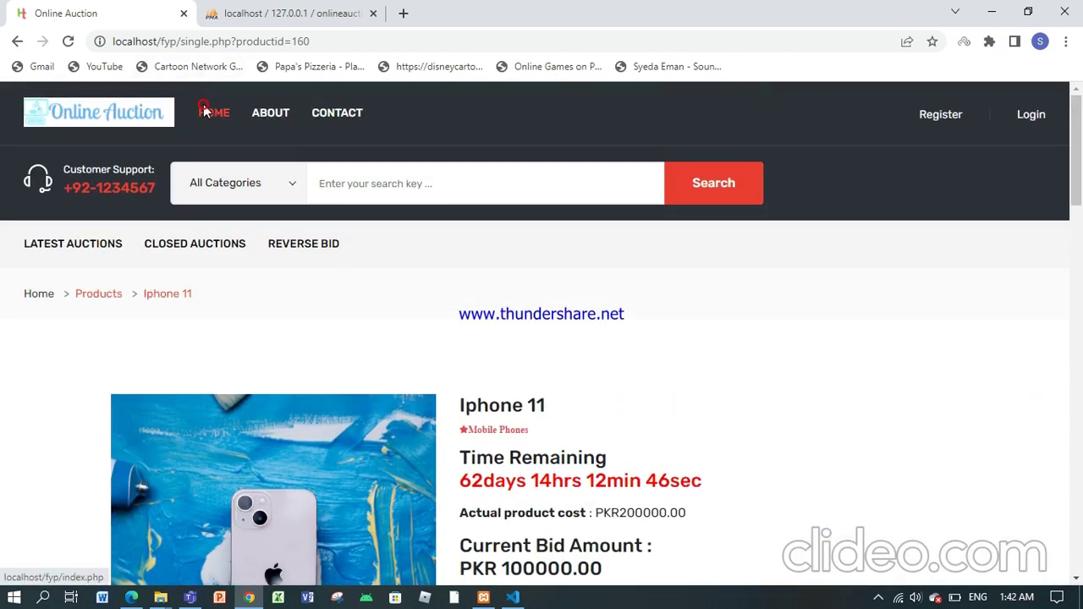
Step: Go to the home page and scroll through it
{"action": "left_click", "coordinate": [204, 113]}
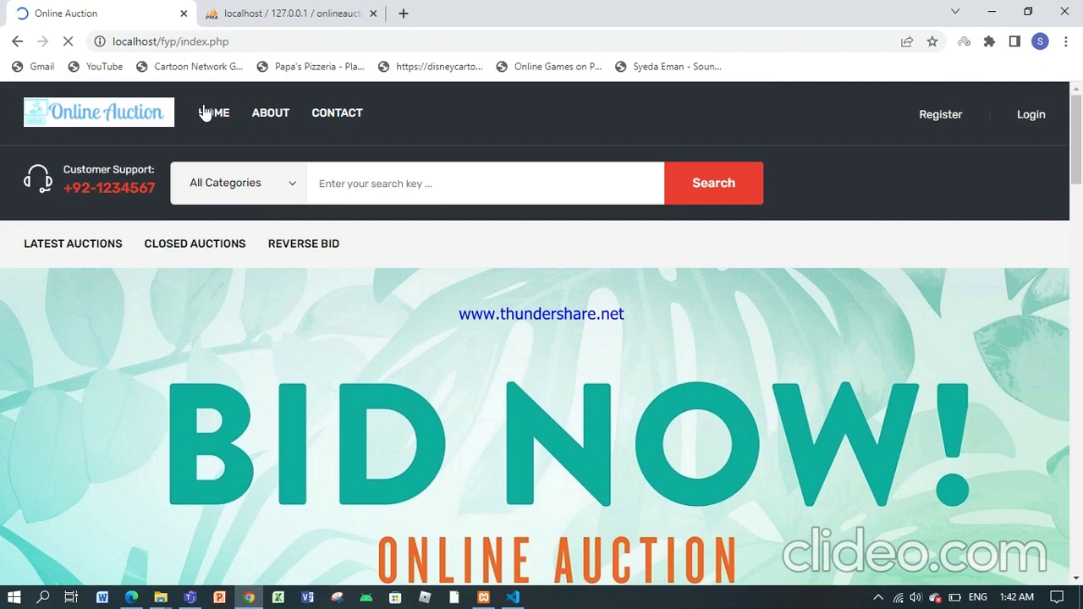
{"action": "left_click_drag", "start_coordinate": [1077, 134], "coordinate": [1077, 159]}
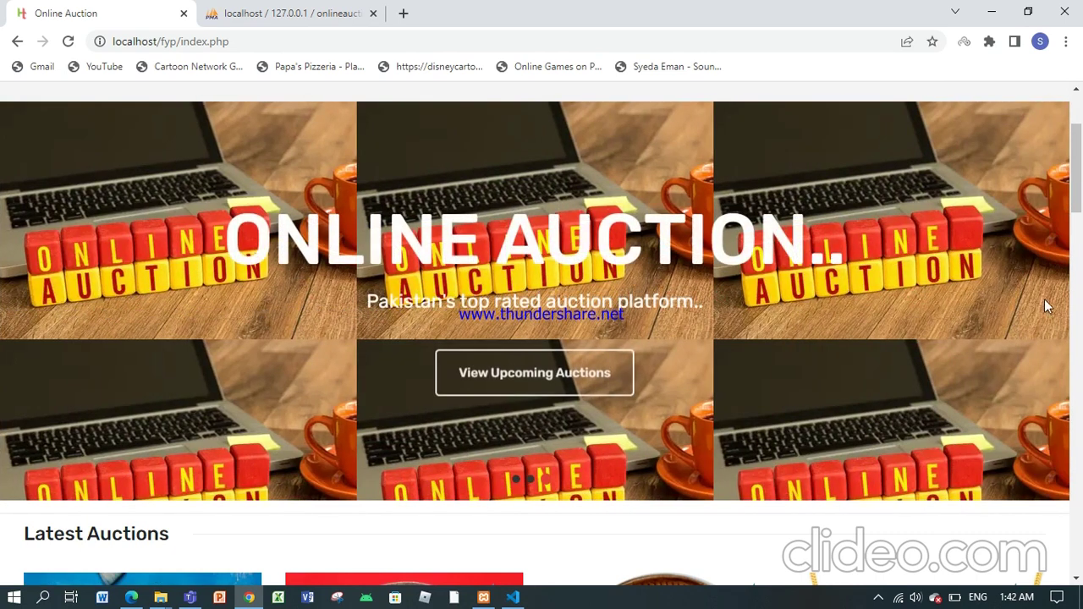
{"action": "left_click_drag", "start_coordinate": [1079, 140], "coordinate": [1079, 105]}
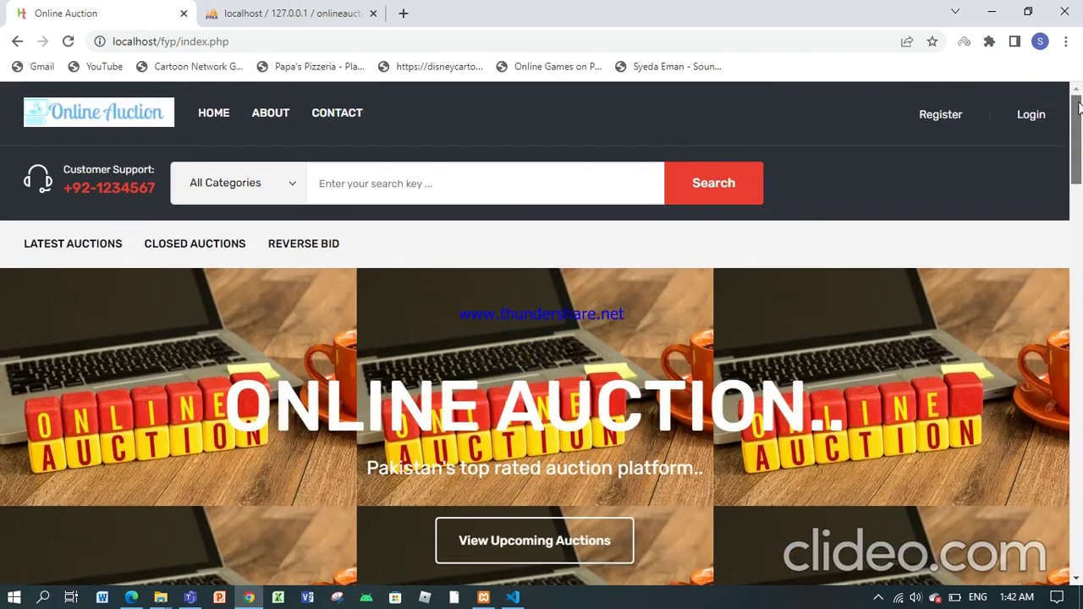
Step: View the About Us and Contact pages, then return to the home page
{"action": "left_click", "coordinate": [270, 114]}
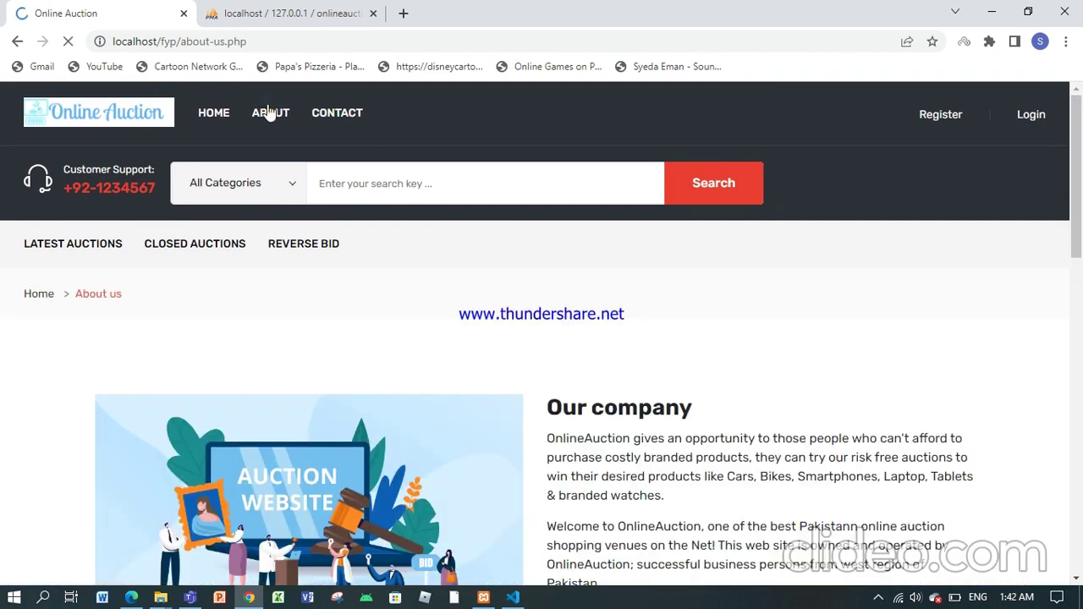
{"action": "mouse_move", "coordinate": [1079, 190]}
{"action": "left_mouse_down"}
{"action": "mouse_move", "coordinate": [1081, 517]}
{"action": "mouse_move", "coordinate": [1081, 177]}
{"action": "left_mouse_up"}
{"action": "left_click", "coordinate": [322, 121]}
{"action": "left_click_drag", "start_coordinate": [1080, 149], "coordinate": [1075, 89]}
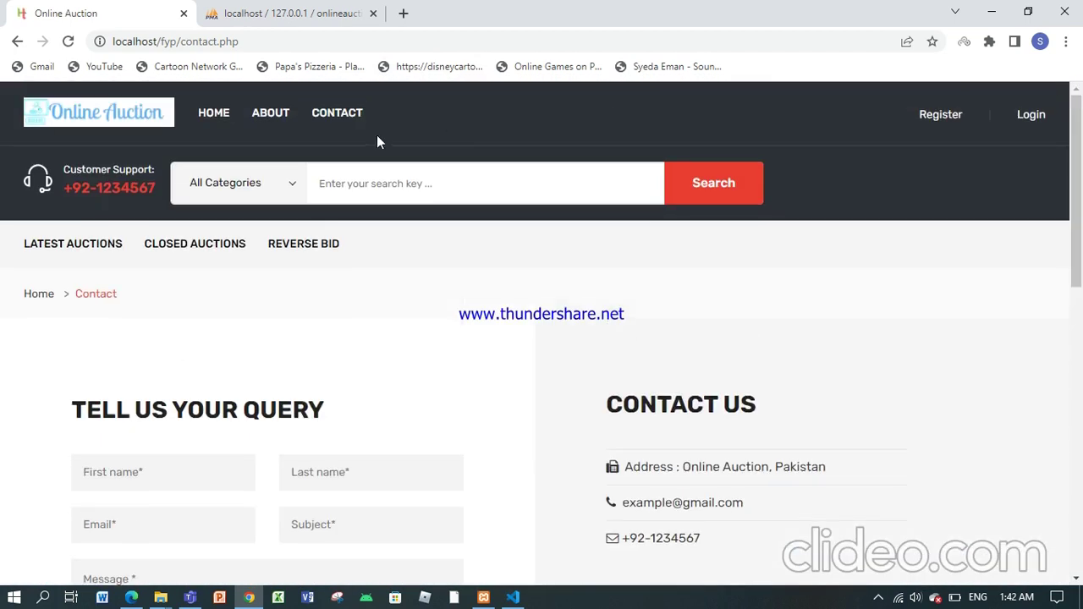
{"action": "left_click", "coordinate": [226, 122]}
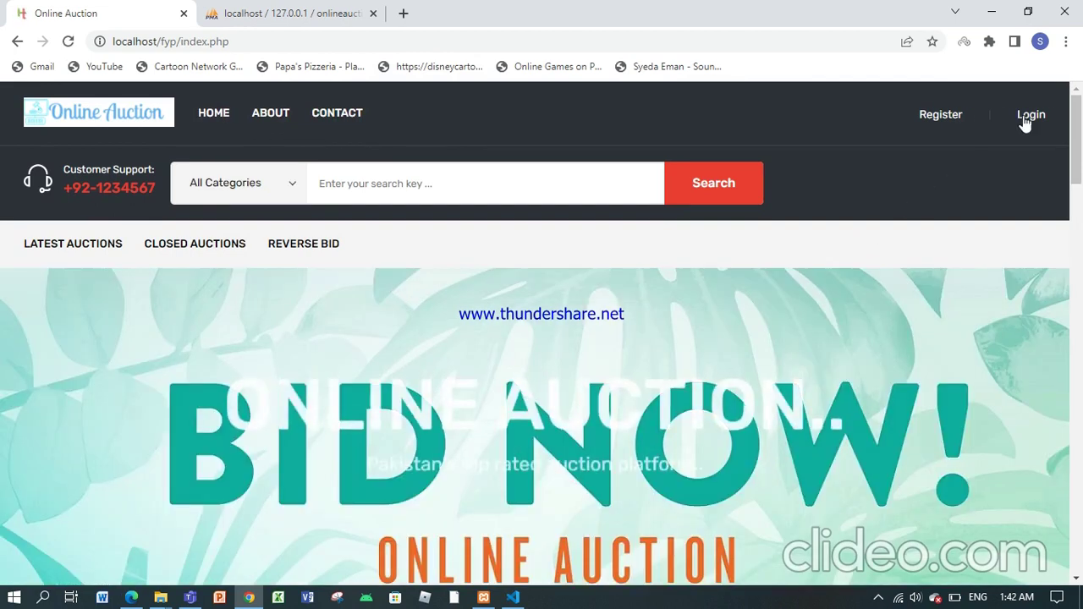
Step: Open the customer registration form from the Login page
{"action": "left_click", "coordinate": [1025, 116]}
{"action": "mouse_move", "coordinate": [1072, 146]}
{"action": "left_mouse_down"}
{"action": "mouse_move", "coordinate": [1071, 300]}
{"action": "mouse_move", "coordinate": [1068, 136]}
{"action": "mouse_move", "coordinate": [1070, 407]}
{"action": "mouse_move", "coordinate": [1070, 135]}
{"action": "left_mouse_up"}
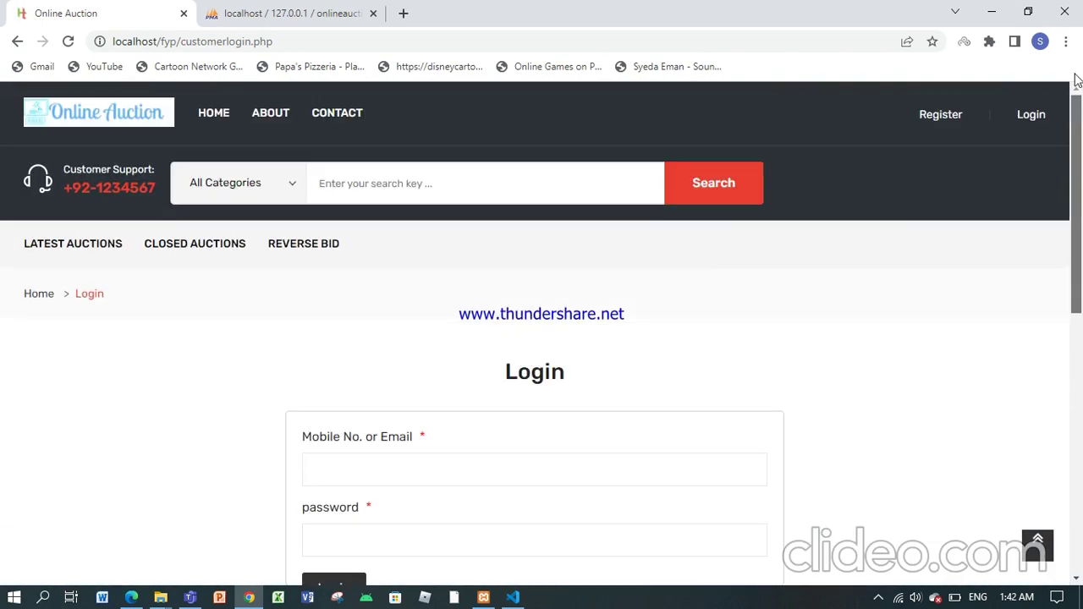
{"action": "left_click", "coordinate": [943, 117]}
{"action": "left_click_drag", "start_coordinate": [1076, 114], "coordinate": [1080, 181]}
Step: Fill in the customer's name, e-mail address and mobile number from suggestions
{"action": "left_click", "coordinate": [348, 292]}
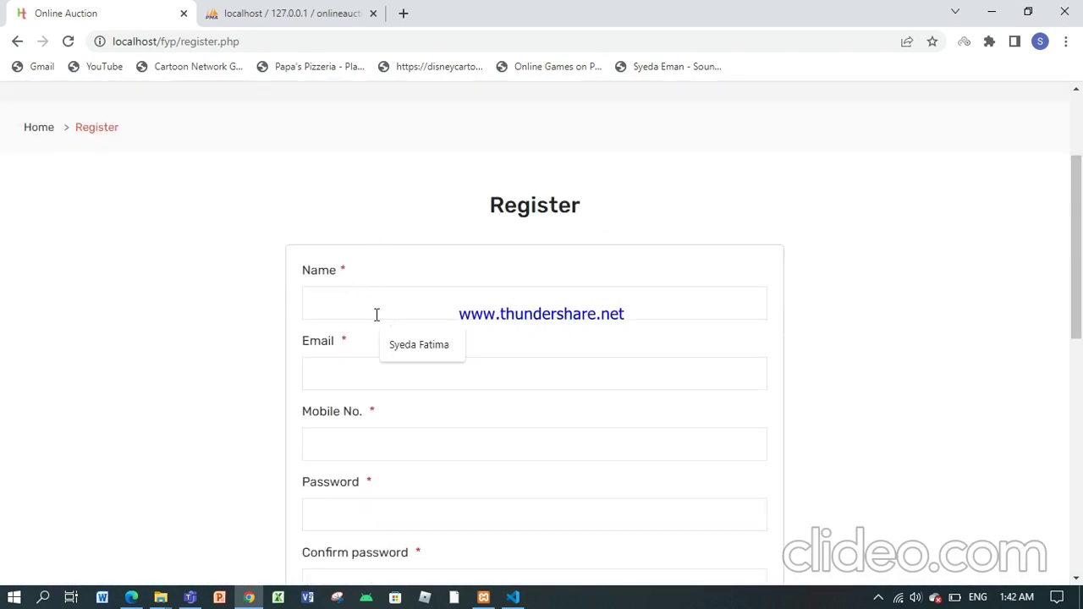
{"action": "left_click", "coordinate": [399, 344]}
{"action": "left_click", "coordinate": [392, 375]}
{"action": "left_click", "coordinate": [414, 415]}
{"action": "left_click", "coordinate": [412, 443]}
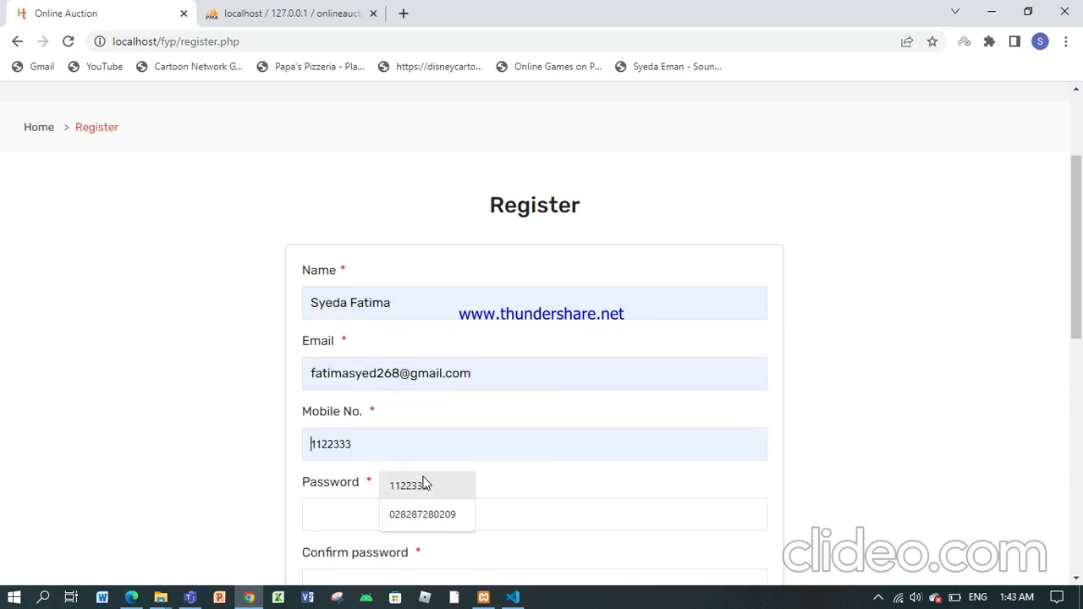
{"action": "left_click", "coordinate": [425, 484]}
{"action": "scroll", "coordinate": [542, 359], "scroll_direction": "down", "scroll_amount": 2}
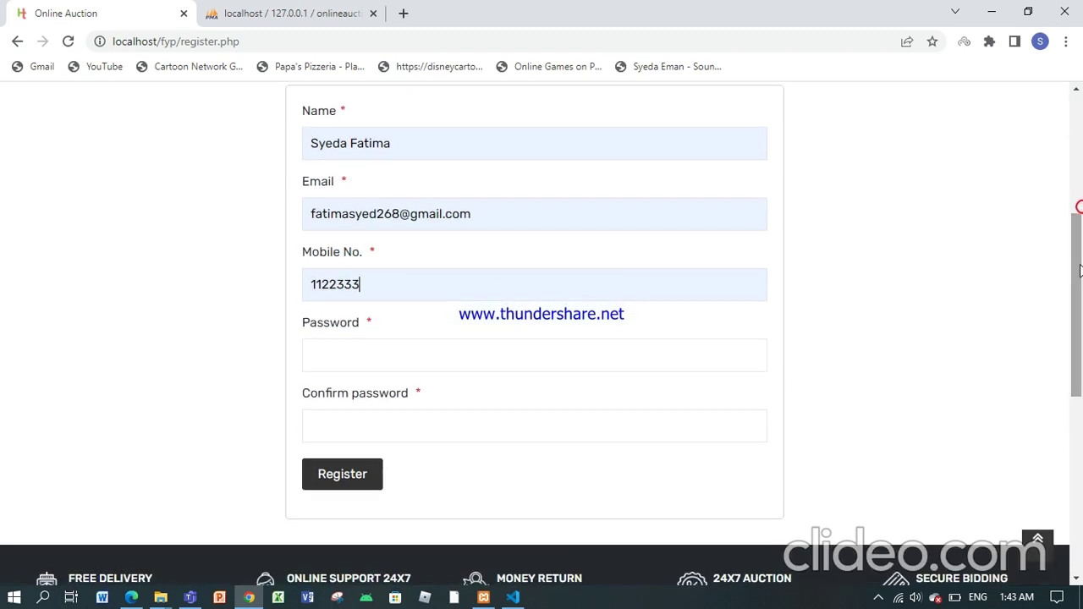
Step: Enter and confirm the account password, then submit the registration
{"action": "left_click", "coordinate": [543, 356]}
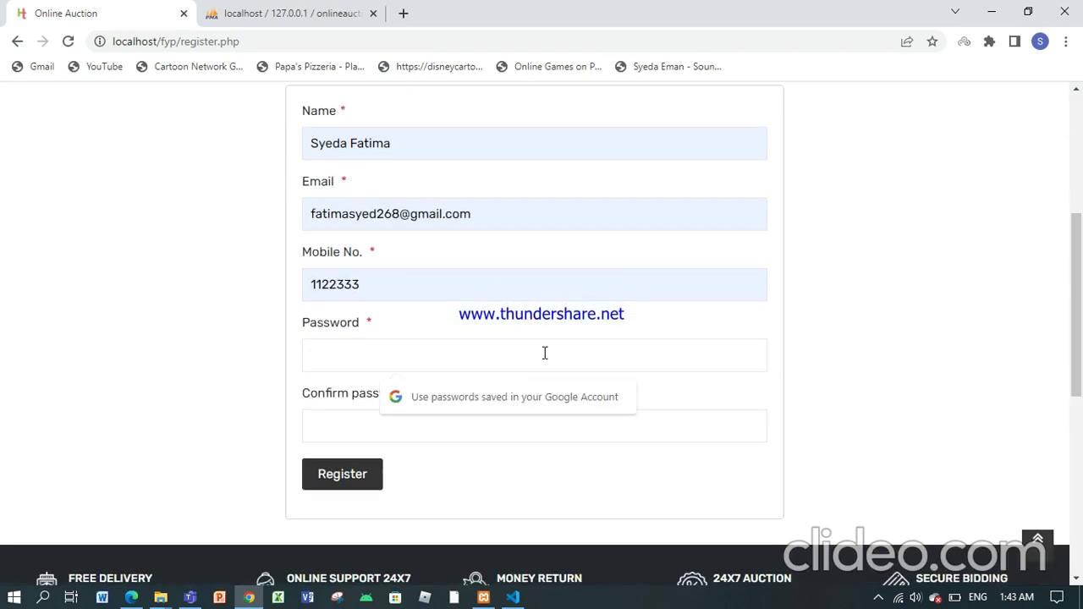
{"action": "type", "text": "****"}
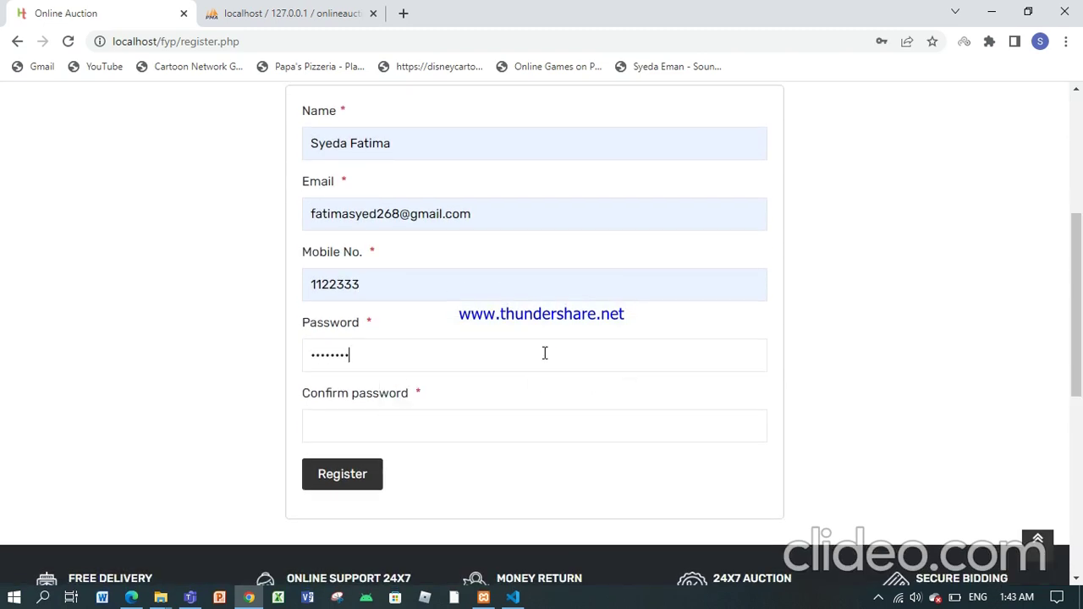
{"action": "left_click", "coordinate": [467, 429]}
{"action": "type", "text": "***"}
{"action": "left_click", "coordinate": [375, 474]}
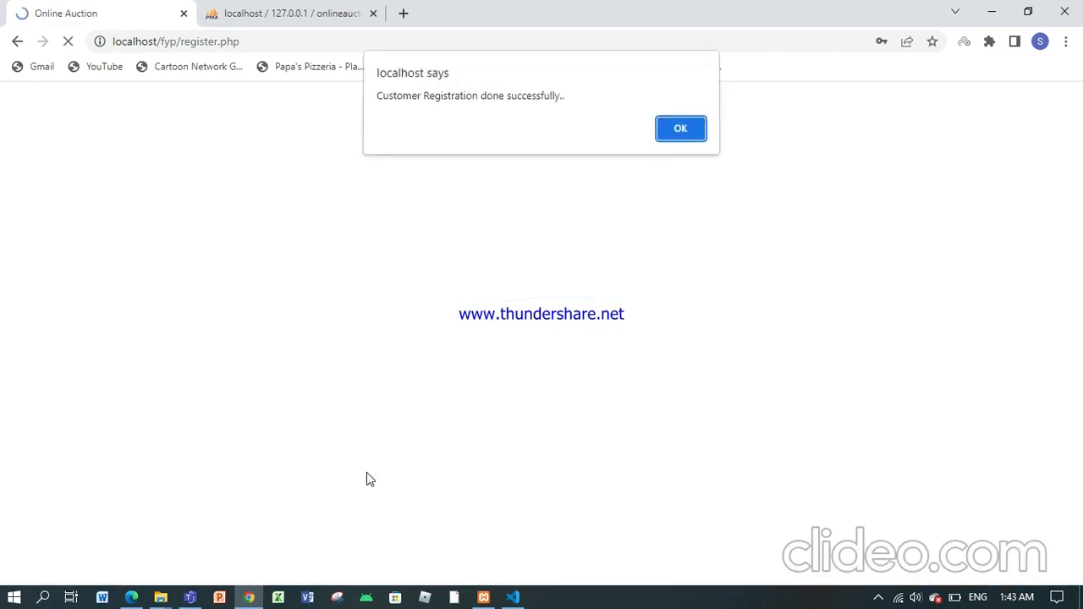
Step: Dismiss the registration alert and the browser's password breach warning
{"action": "left_click", "coordinate": [682, 132]}
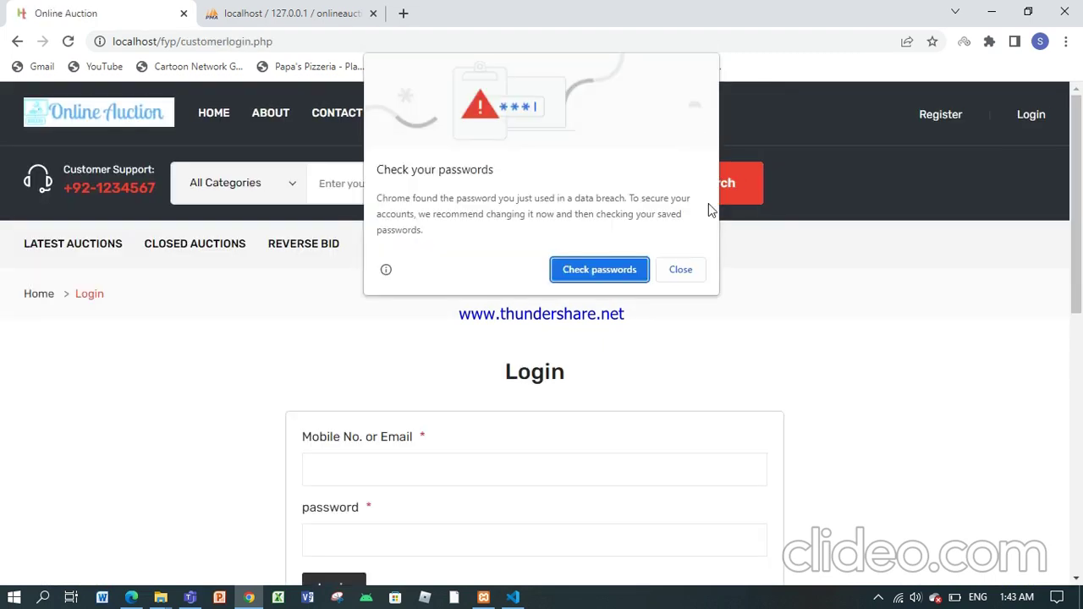
{"action": "left_click", "coordinate": [673, 269]}
{"action": "left_click_drag", "start_coordinate": [1079, 159], "coordinate": [1080, 237]}
Step: Log in with the new account's e-mail, fixing the too-short password first
{"action": "left_click", "coordinate": [481, 301]}
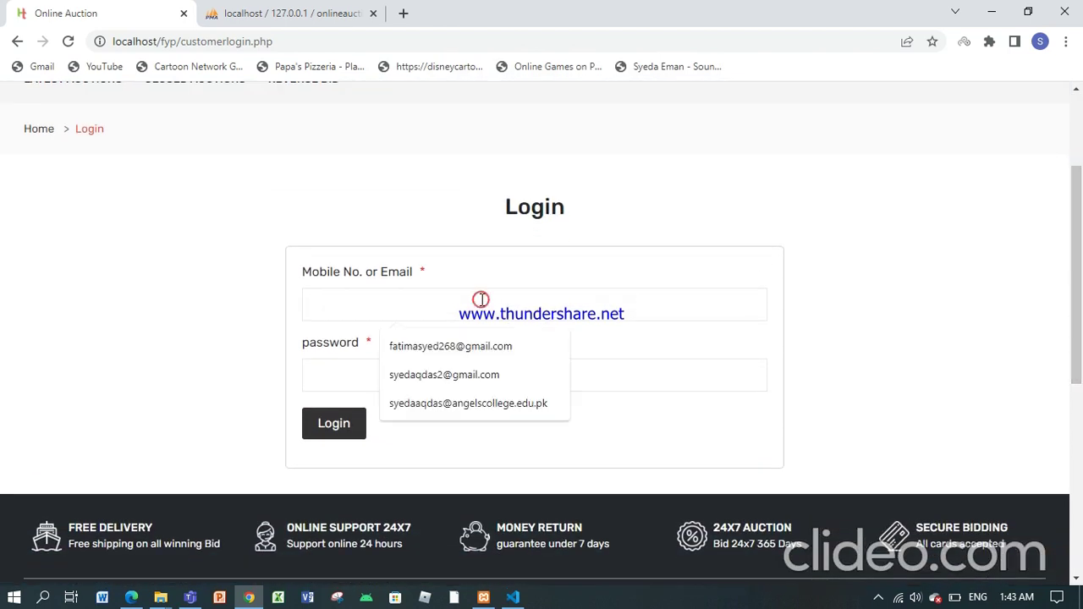
{"action": "left_click", "coordinate": [482, 346]}
{"action": "left_click", "coordinate": [413, 387]}
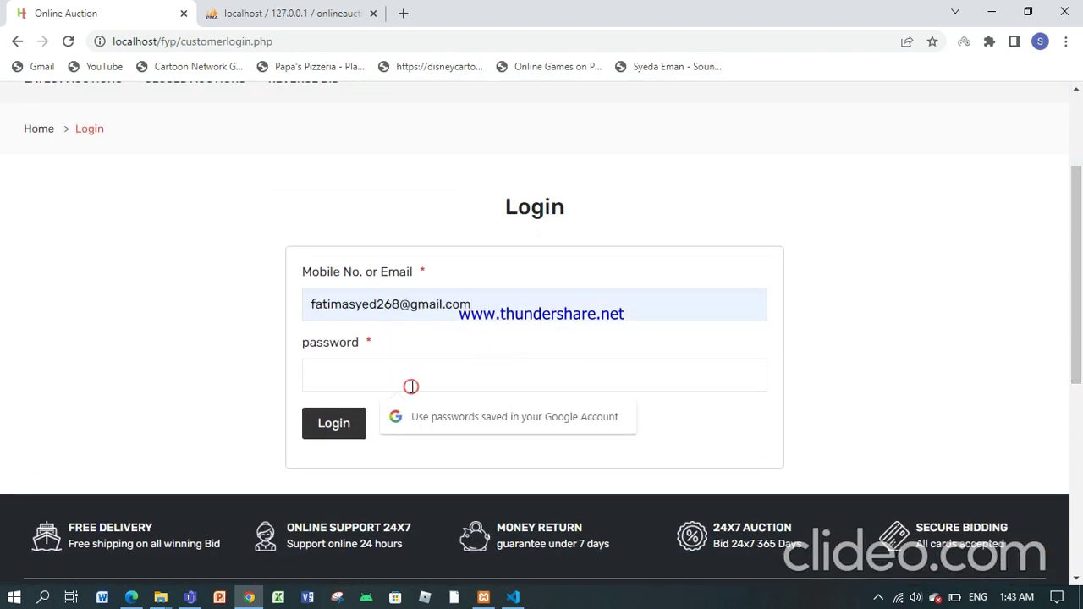
{"action": "type", "text": "••"}
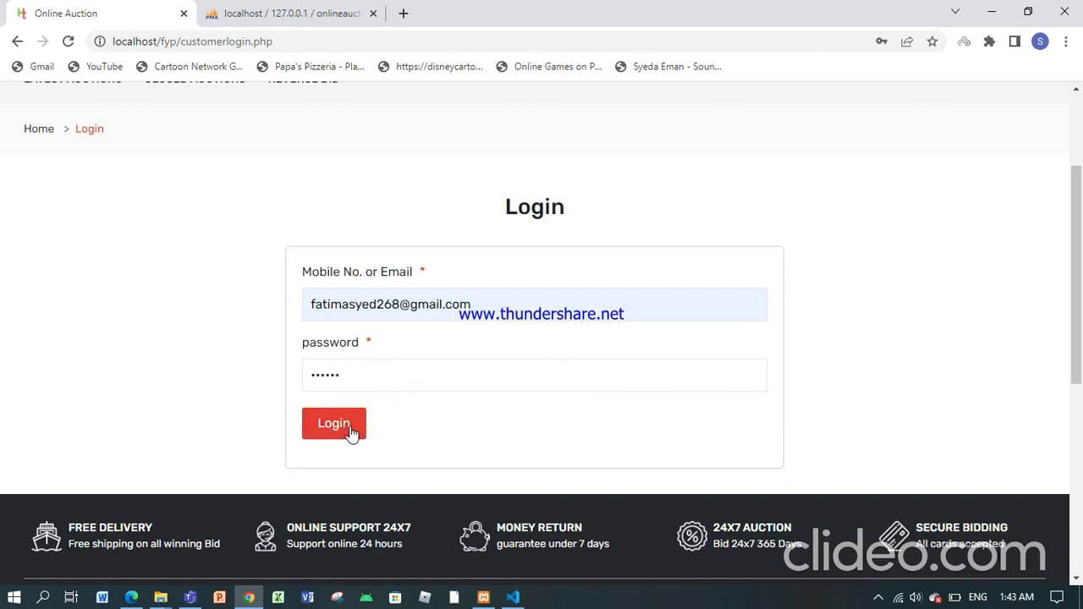
{"action": "left_click", "coordinate": [352, 432]}
{"action": "left_click", "coordinate": [381, 377]}
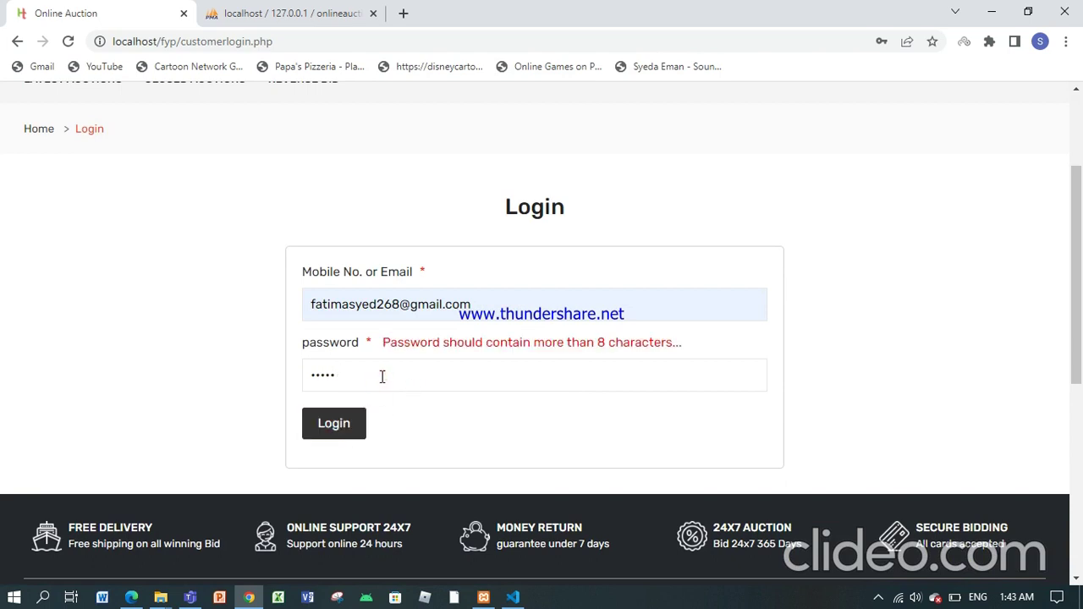
{"action": "left_click", "coordinate": [382, 376]}
{"action": "left_click", "coordinate": [342, 423]}
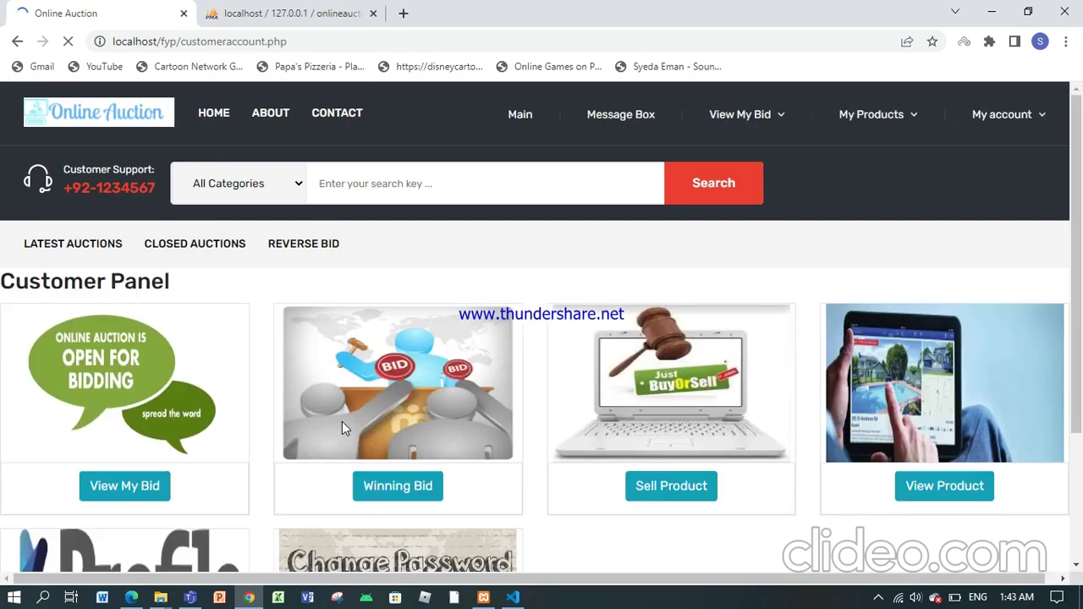
Step: Look over the bid, product and account menus in the Customer Panel
{"action": "mouse_move", "coordinate": [1079, 132]}
{"action": "left_mouse_down"}
{"action": "mouse_move", "coordinate": [1079, 179]}
{"action": "mouse_move", "coordinate": [1079, 133]}
{"action": "left_mouse_up"}
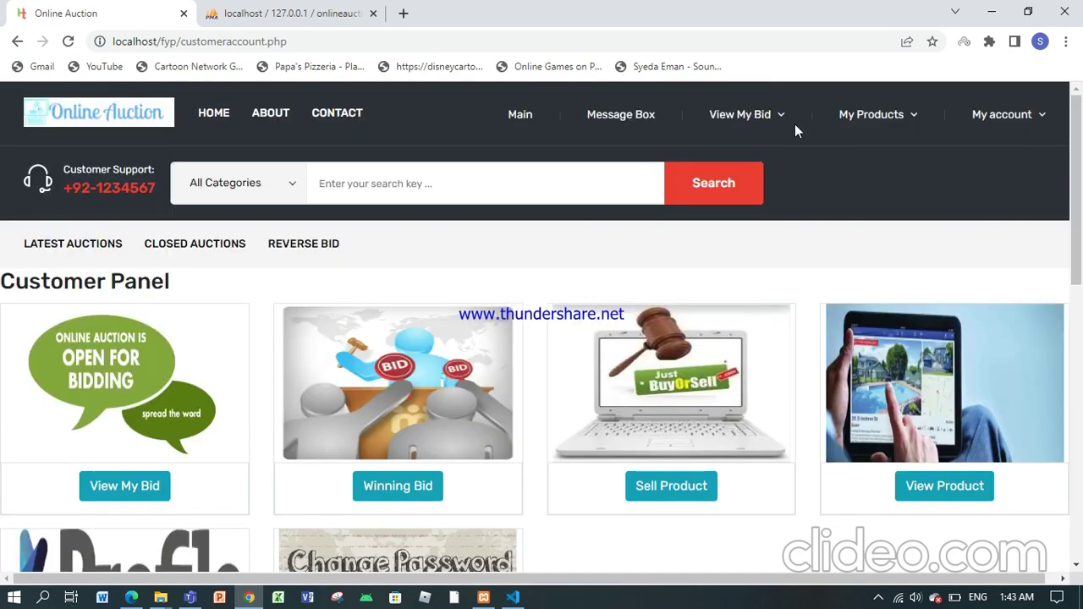
{"action": "left_click", "coordinate": [766, 117]}
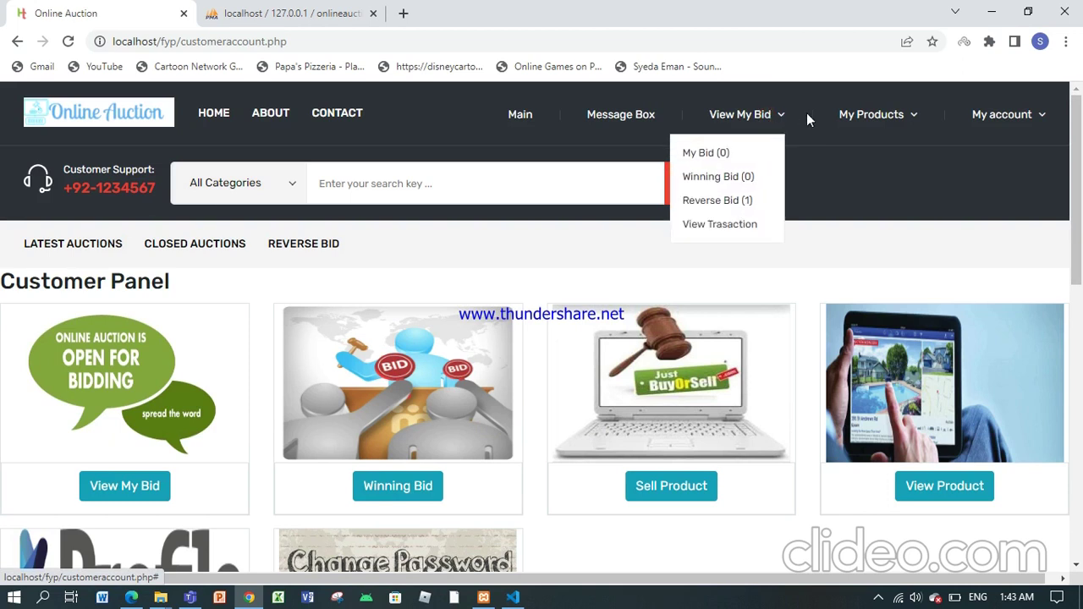
{"action": "left_click", "coordinate": [875, 118]}
{"action": "left_click", "coordinate": [1000, 115]}
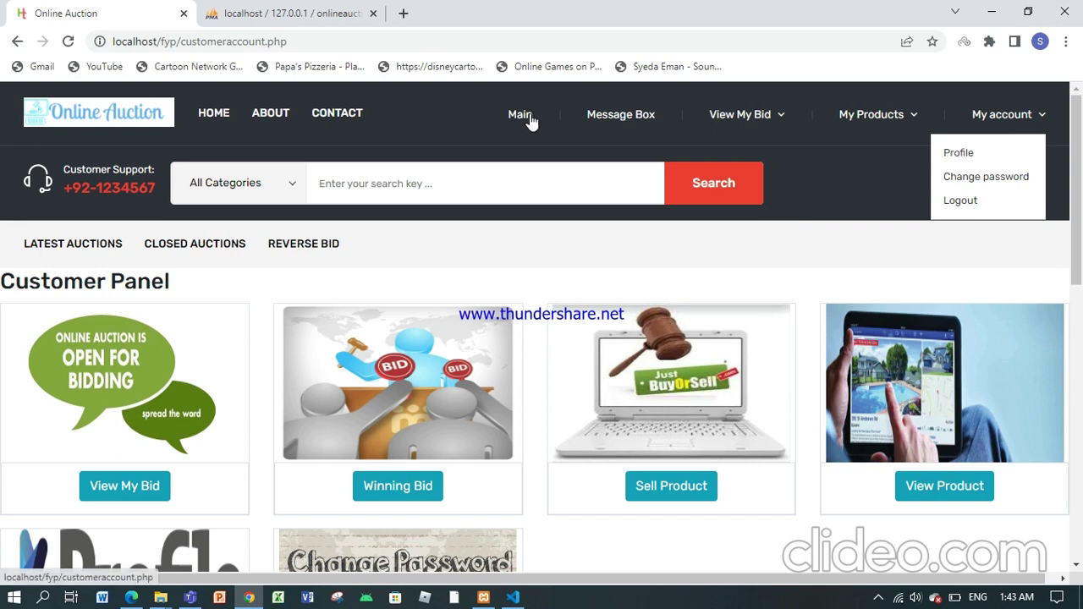
Step: Visit the Message Box page and start a new message with 'he'
{"action": "left_click", "coordinate": [617, 119]}
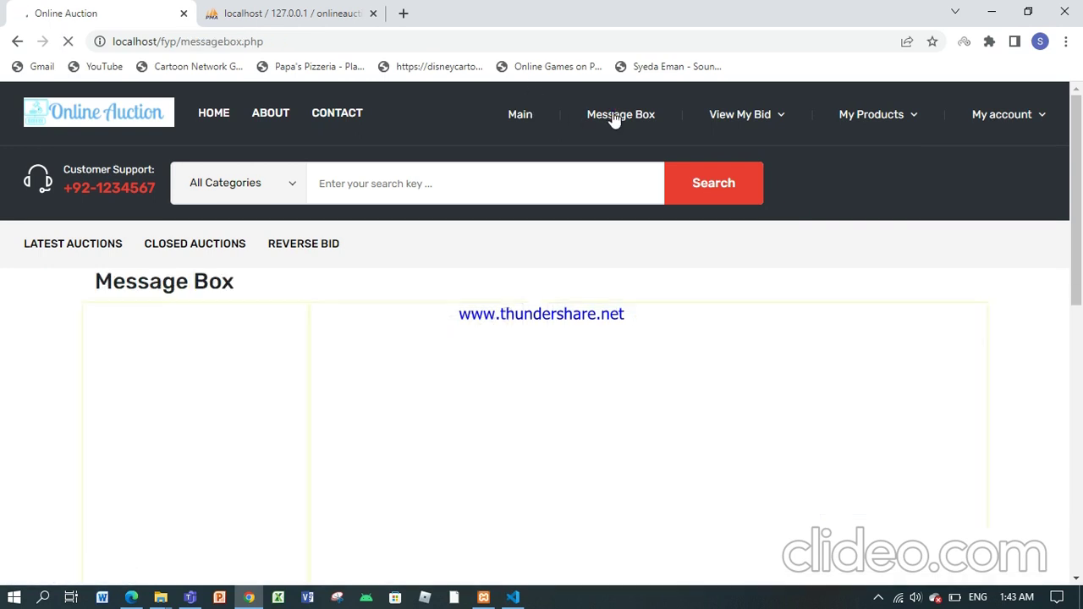
{"action": "scroll", "coordinate": [1040, 215], "scroll_direction": "down", "scroll_amount": 3}
{"action": "scroll", "coordinate": [997, 302], "scroll_direction": "up", "scroll_amount": 1}
{"action": "left_click", "coordinate": [572, 438]}
{"action": "left_click_drag", "start_coordinate": [1080, 263], "coordinate": [1080, 245]}
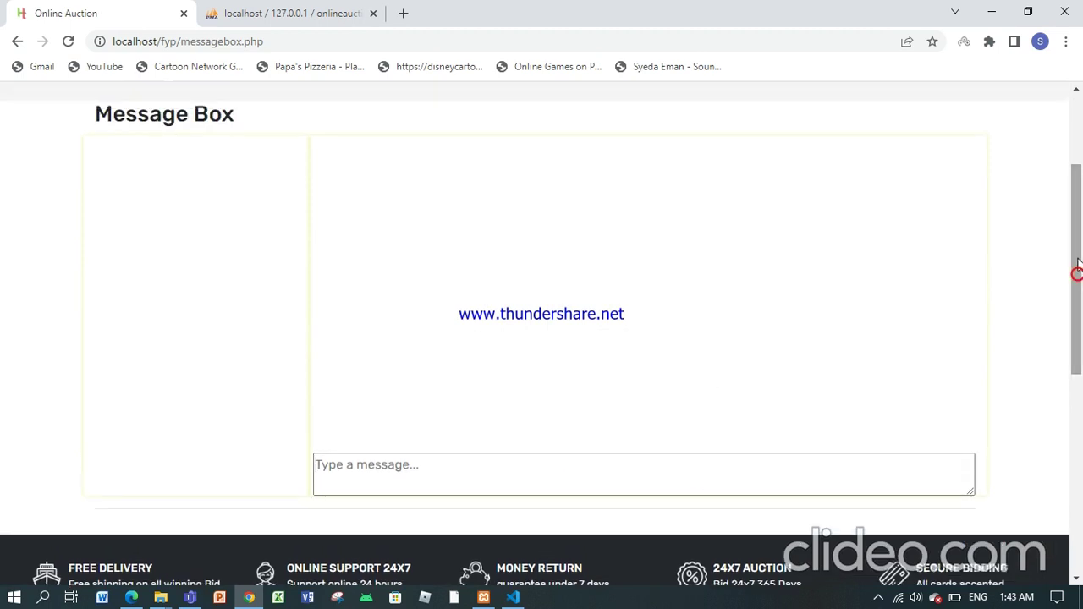
{"action": "type", "text": "he"}
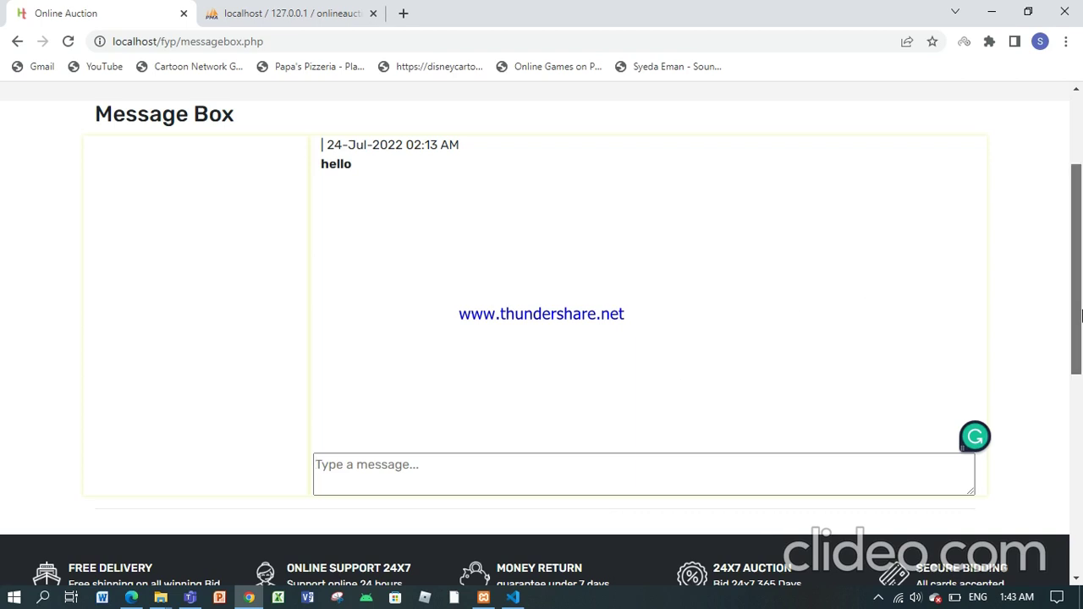
{"action": "left_click_drag", "start_coordinate": [1076, 254], "coordinate": [1077, 184]}
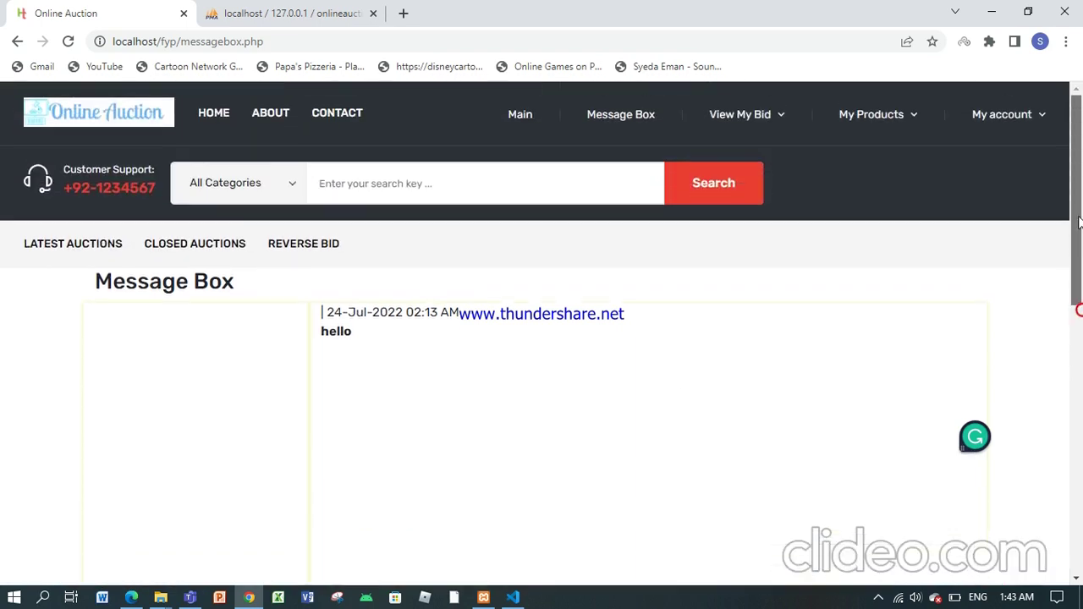
Step: View the empty My Products list, then the My bidding list
{"action": "left_click", "coordinate": [709, 119]}
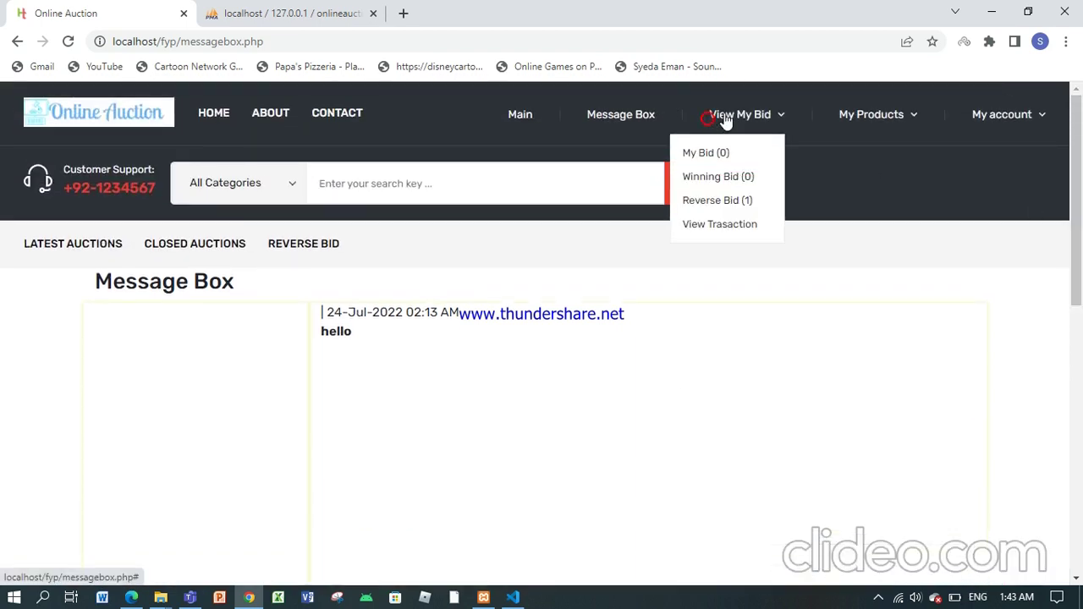
{"action": "left_click", "coordinate": [888, 125]}
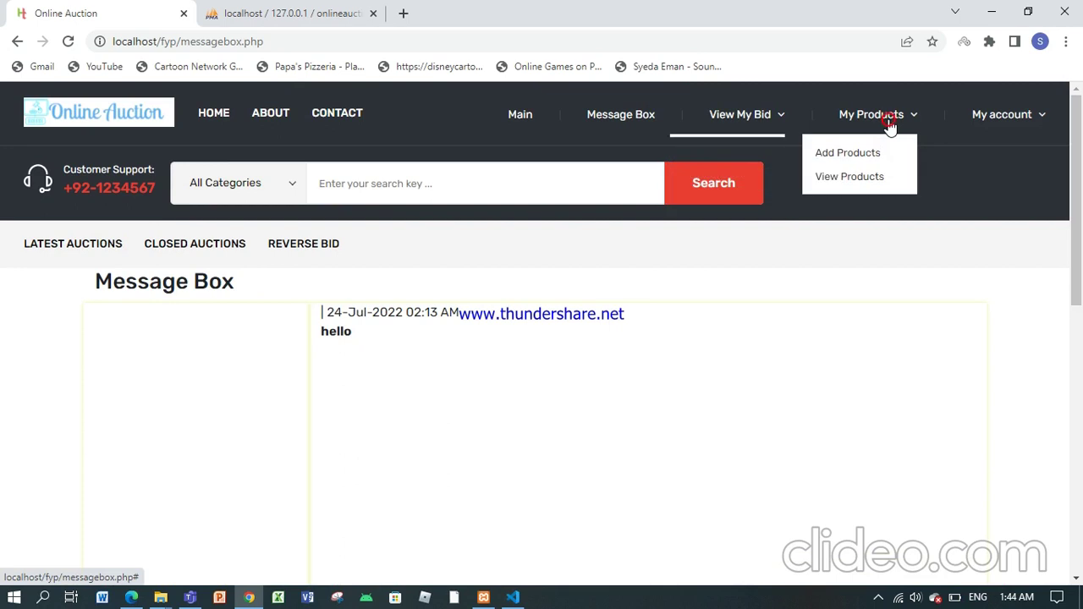
{"action": "left_click", "coordinate": [847, 177]}
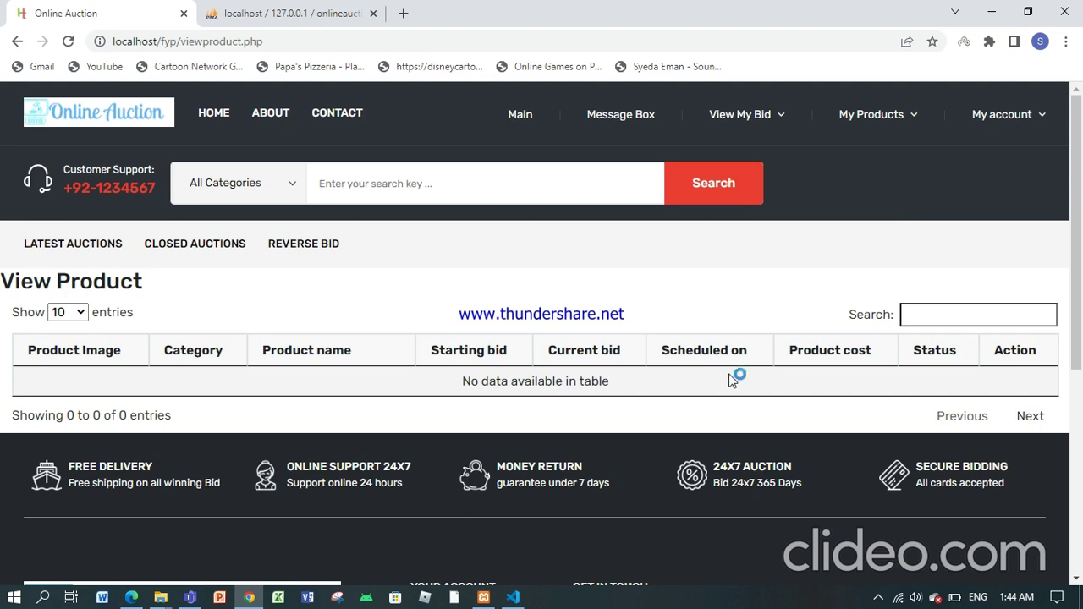
{"action": "mouse_move", "coordinate": [758, 125]}
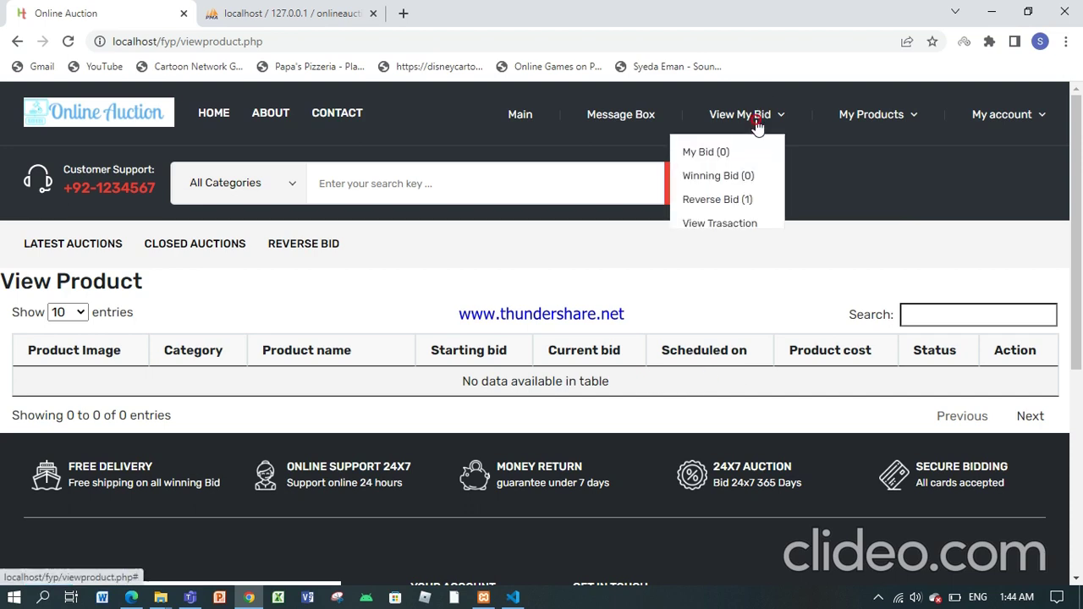
{"action": "left_click", "coordinate": [709, 159]}
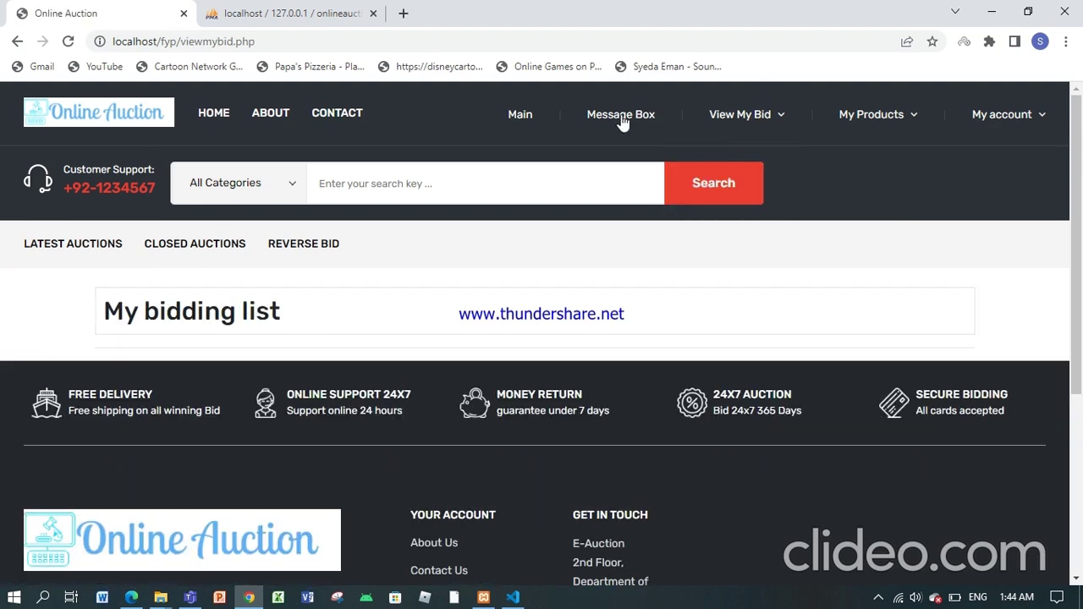
Step: Return to the main account page, reopen My bidding list, and go back to the panel
{"action": "left_click", "coordinate": [521, 114]}
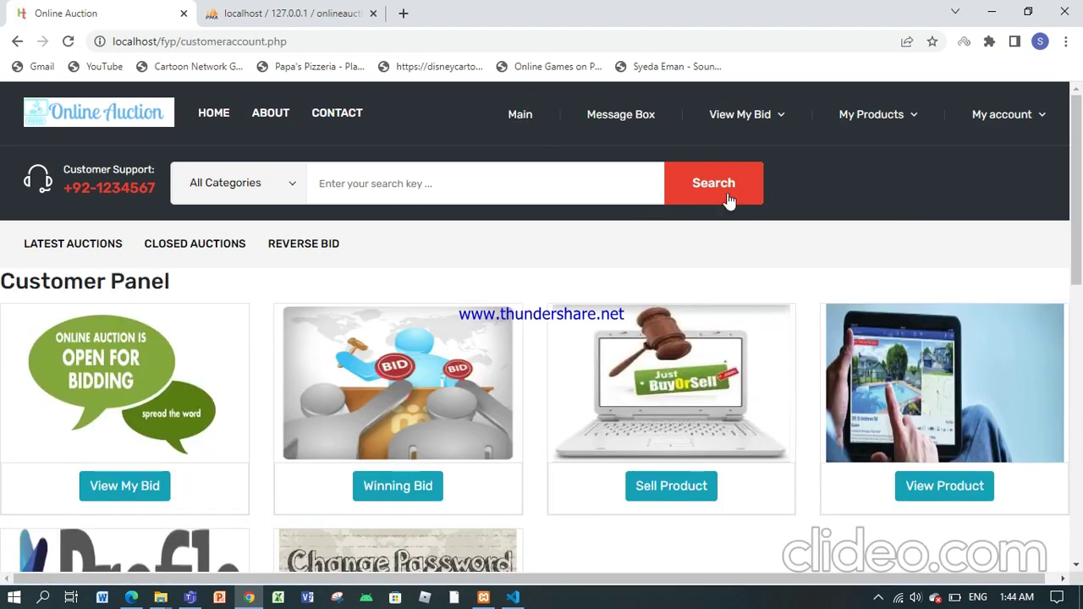
{"action": "left_click_drag", "start_coordinate": [1078, 150], "coordinate": [1078, 230]}
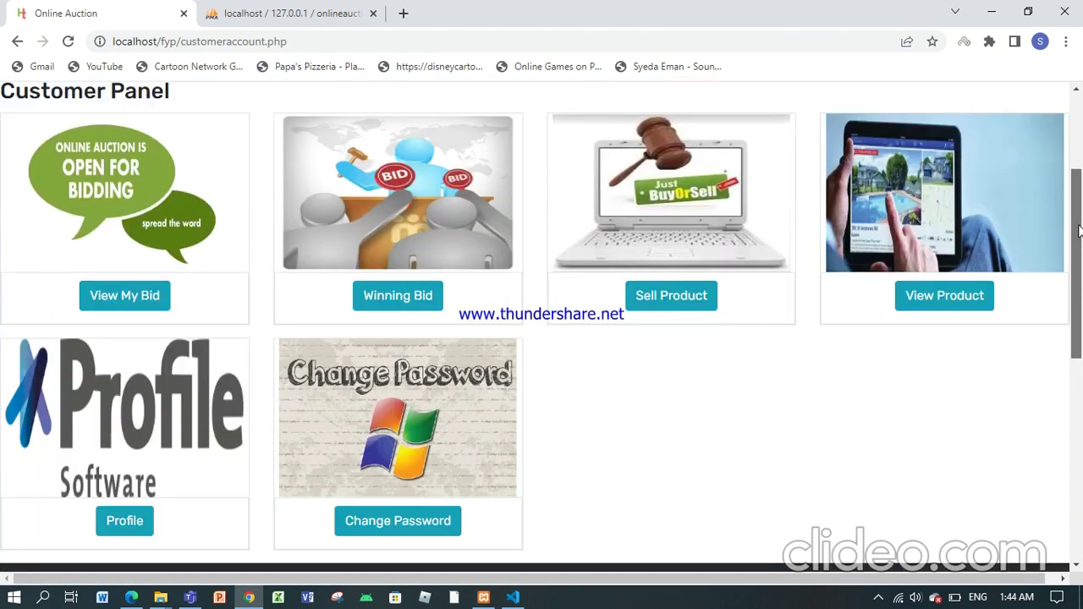
{"action": "left_click_drag", "start_coordinate": [1078, 230], "coordinate": [1078, 179]}
{"action": "left_click", "coordinate": [115, 443]}
{"action": "left_click", "coordinate": [17, 42]}
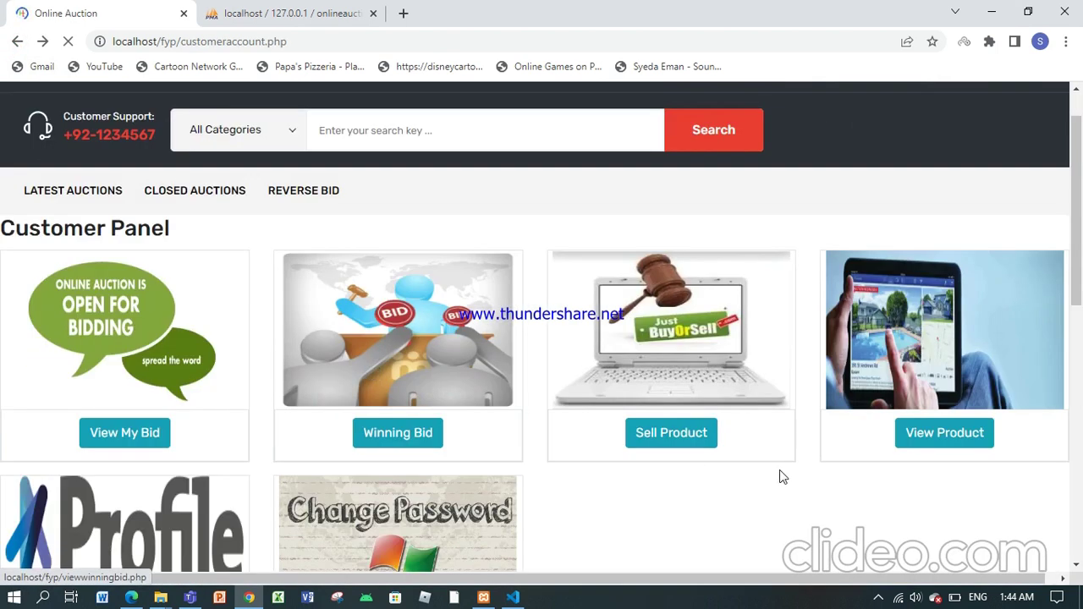
{"action": "left_click_drag", "start_coordinate": [1079, 220], "coordinate": [1079, 199]}
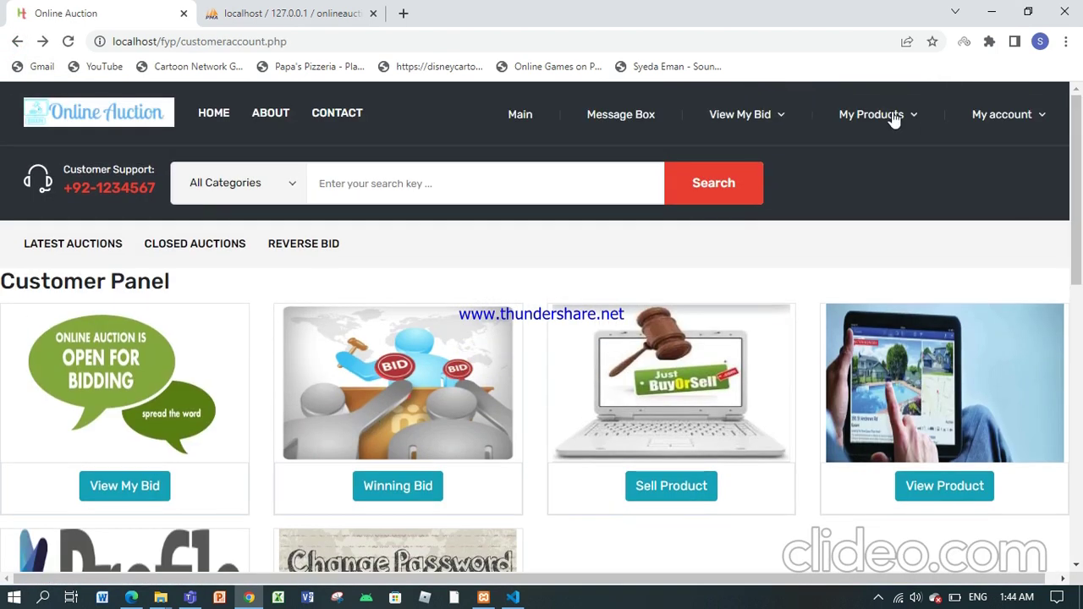
Step: Start a new Add Products listing in the Mobile Phones category
{"action": "mouse_move", "coordinate": [895, 116]}
{"action": "left_click", "coordinate": [866, 159]}
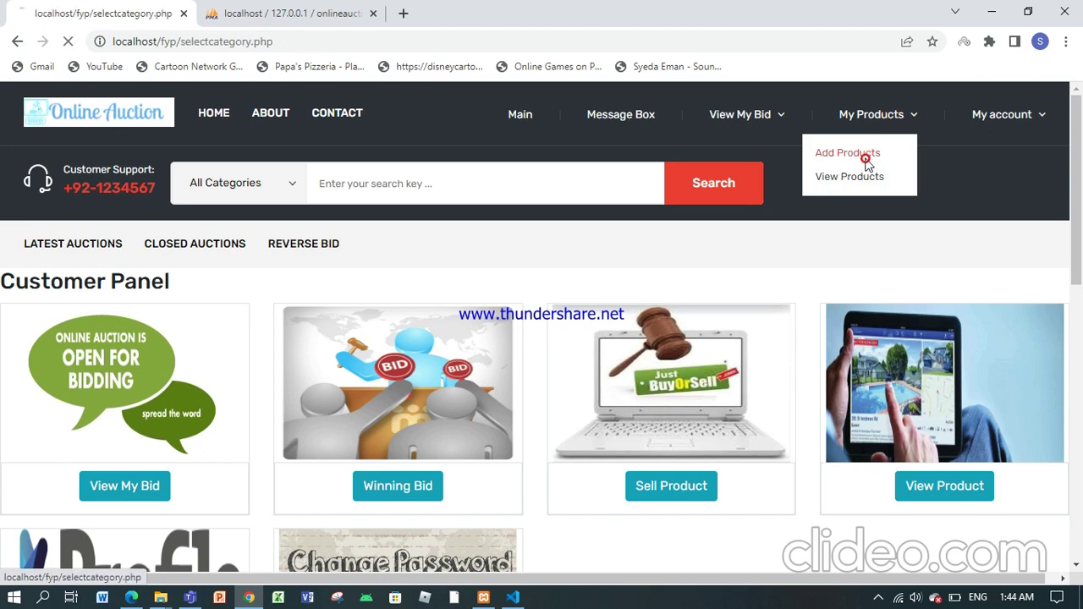
{"action": "scroll", "coordinate": [1081, 195], "scroll_direction": "down", "scroll_amount": 1}
{"action": "mouse_move", "coordinate": [1081, 195]}
{"action": "left_mouse_down"}
{"action": "mouse_move", "coordinate": [1081, 379]}
{"action": "mouse_move", "coordinate": [1078, 188]}
{"action": "left_mouse_up"}
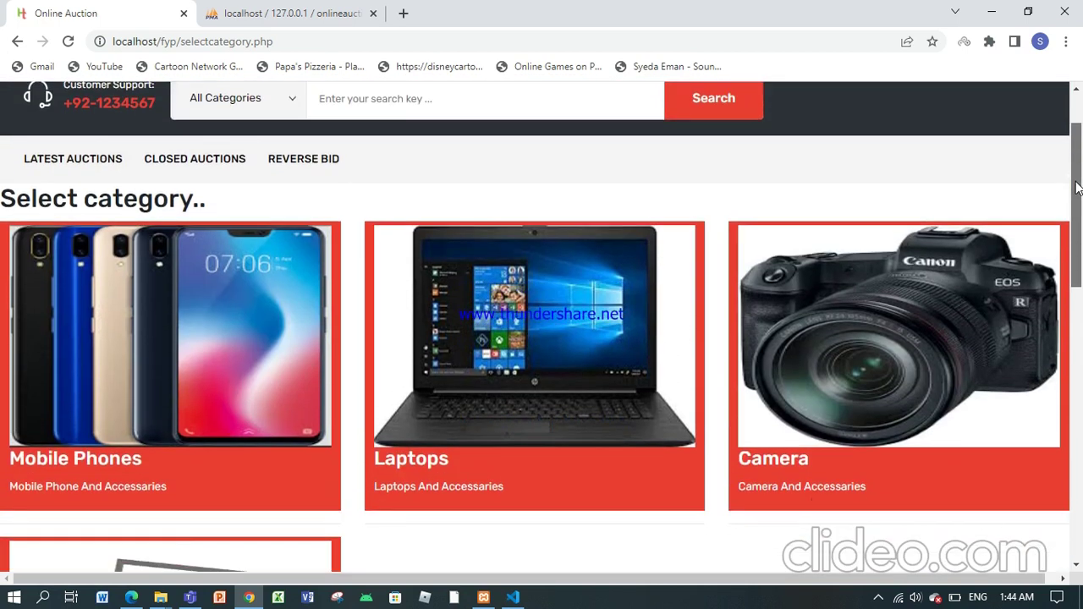
{"action": "scroll", "coordinate": [1078, 188], "scroll_direction": "down", "scroll_amount": 1}
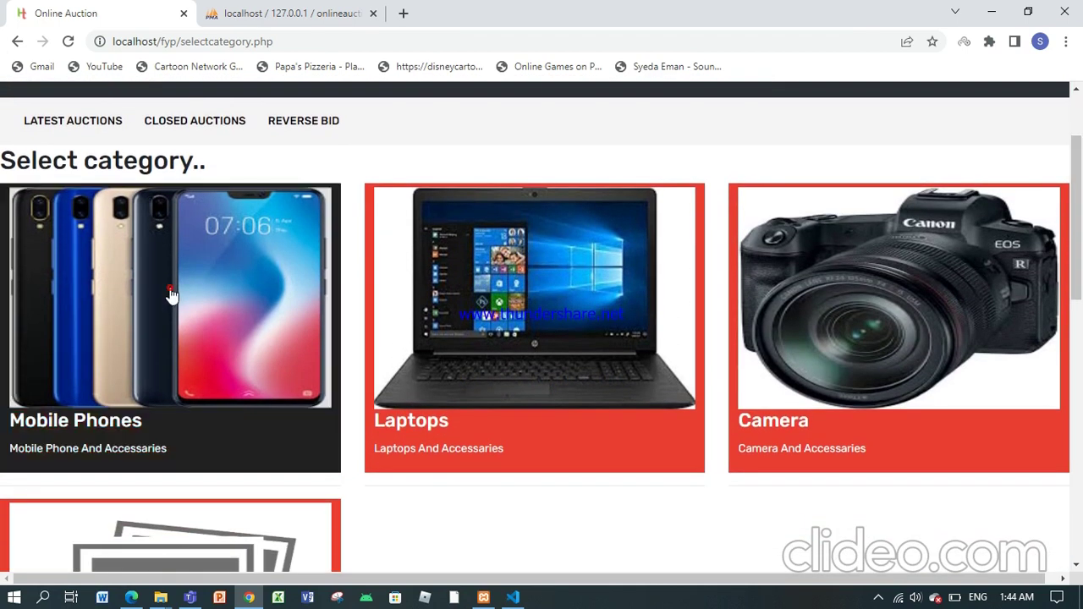
{"action": "left_click", "coordinate": [170, 294]}
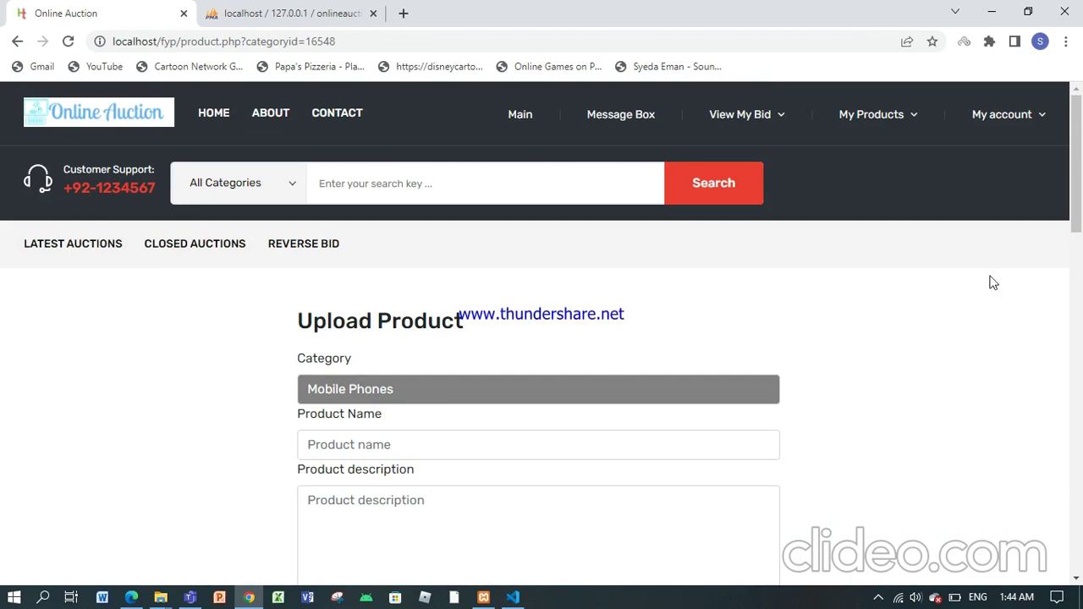
{"action": "left_click_drag", "start_coordinate": [1076, 194], "coordinate": [1073, 400]}
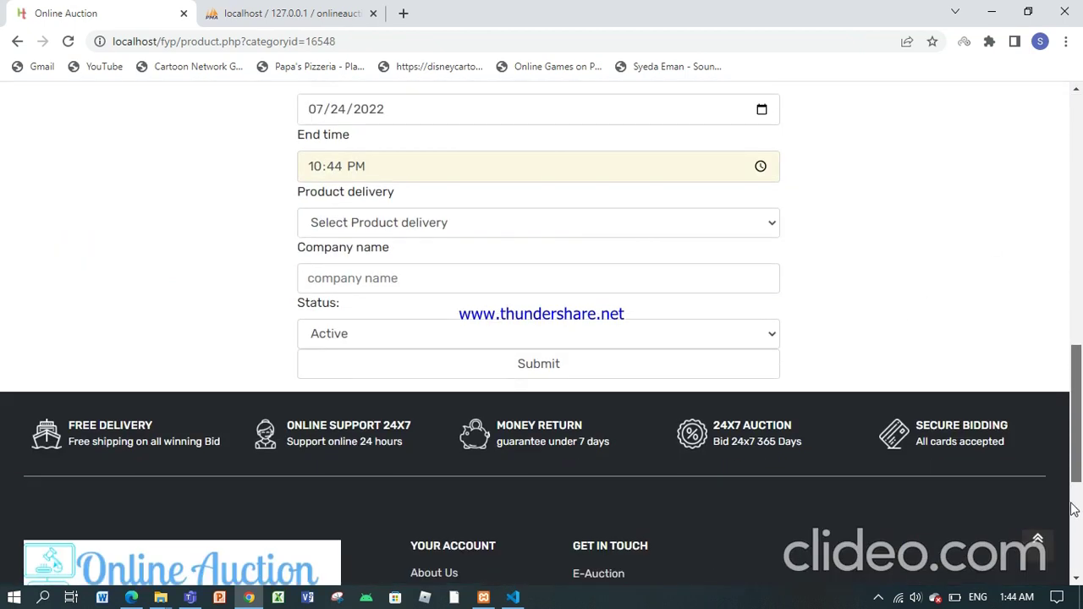
{"action": "left_click_drag", "start_coordinate": [1077, 420], "coordinate": [1066, 256]}
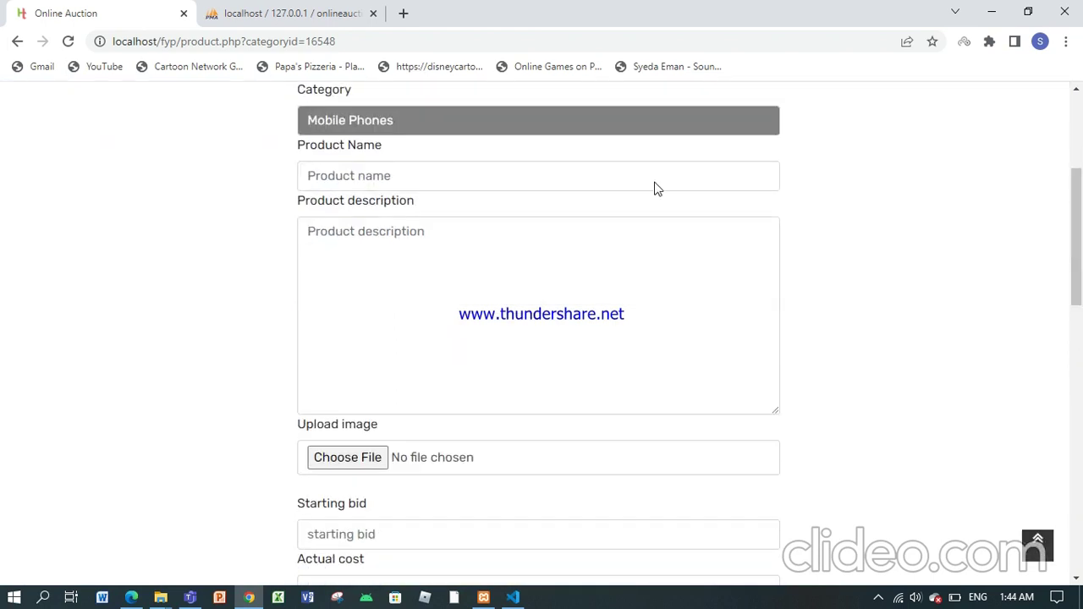
Step: Enter the product name Iphone 12 and its description
{"action": "left_click", "coordinate": [398, 174]}
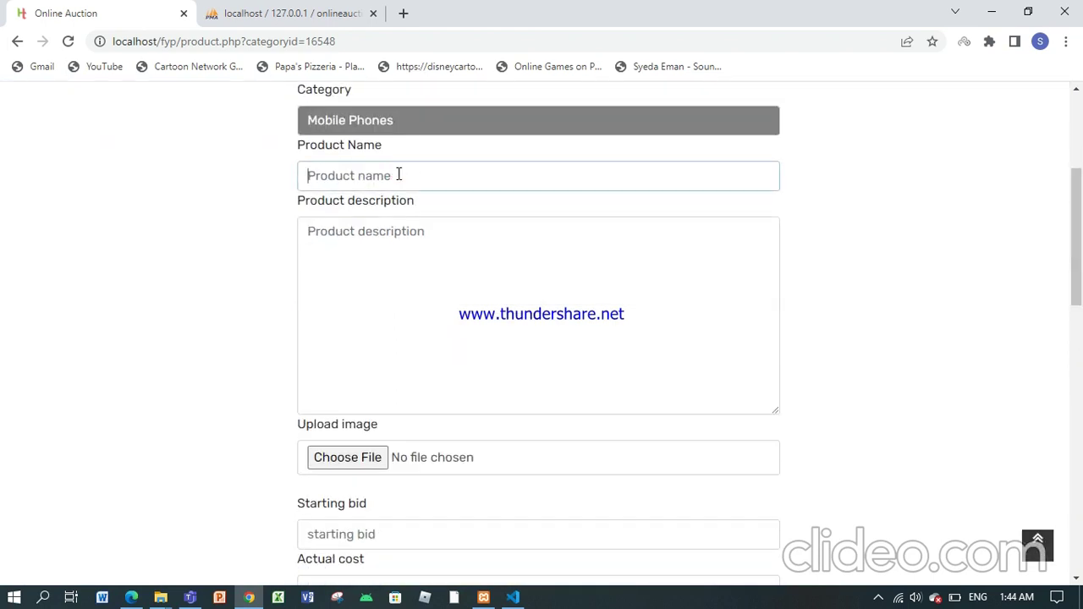
{"action": "type", "text": "Iphone 12"}
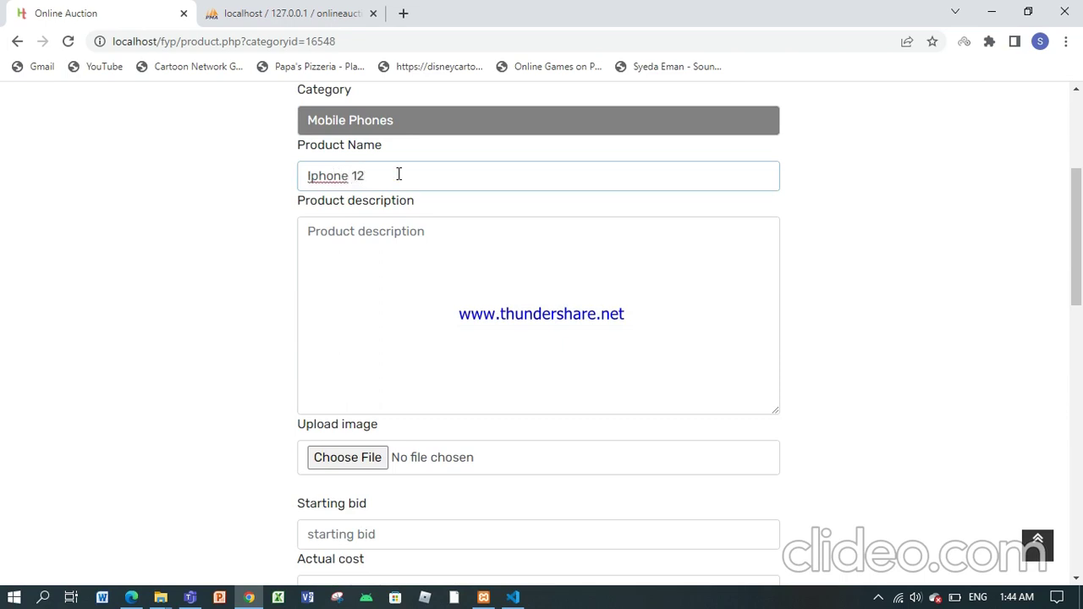
{"action": "left_click", "coordinate": [387, 261]}
{"action": "type", "text": "It is very new"}
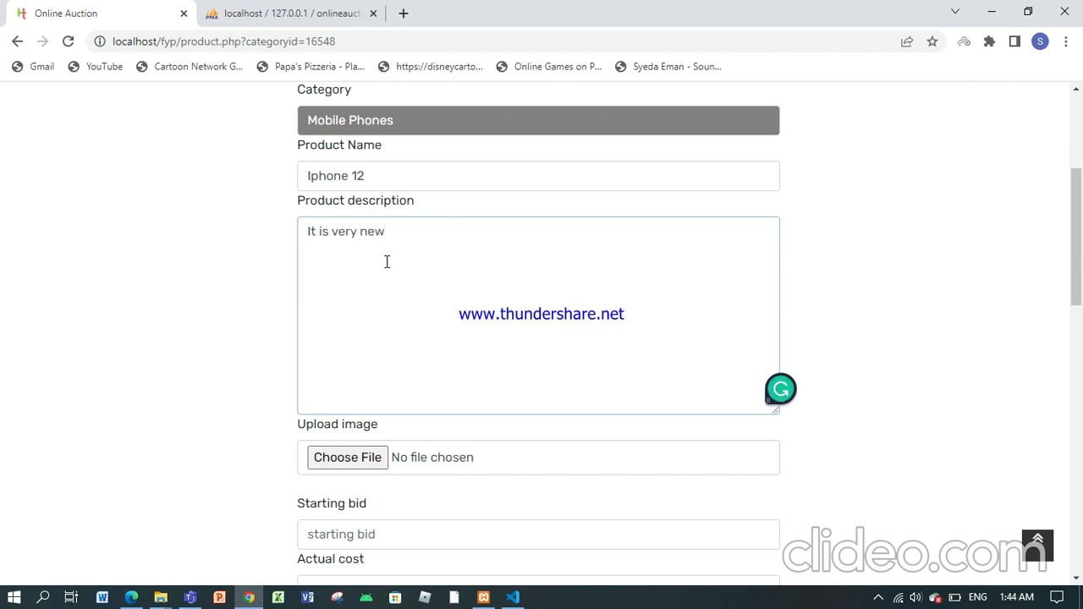
Step: Attach iphone12.jpg from the Desktop as the product image
{"action": "left_click", "coordinate": [357, 459]}
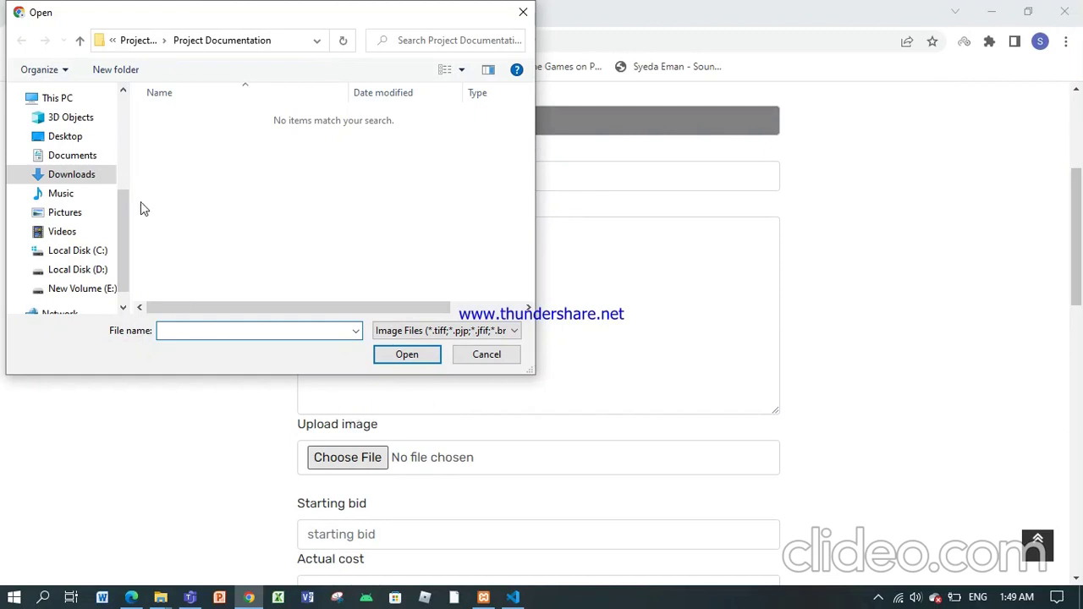
{"action": "scroll", "coordinate": [128, 201], "scroll_direction": "up", "scroll_amount": 5}
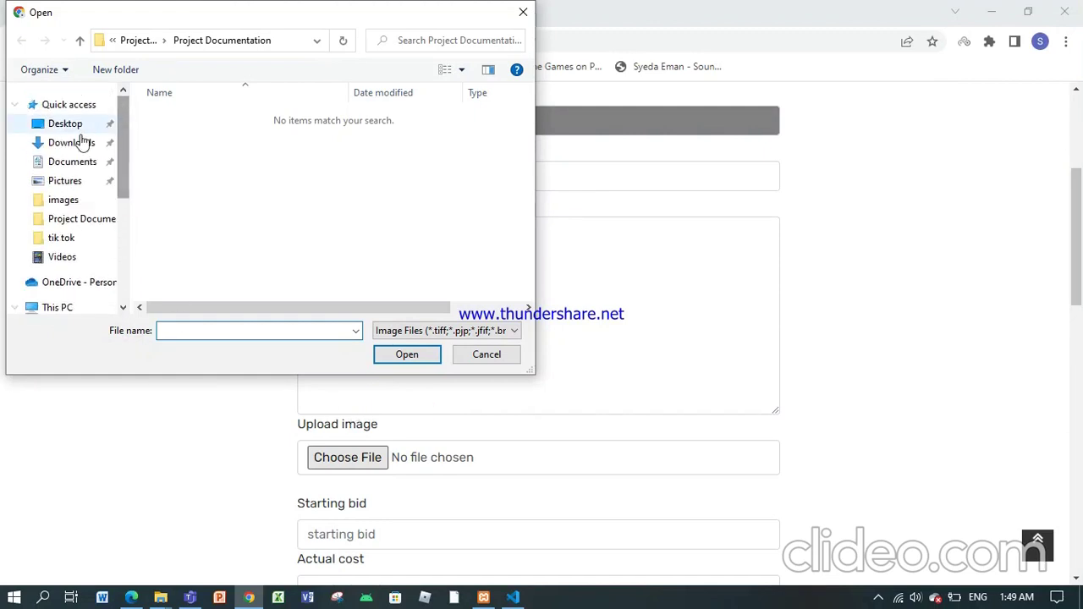
{"action": "left_click", "coordinate": [67, 124]}
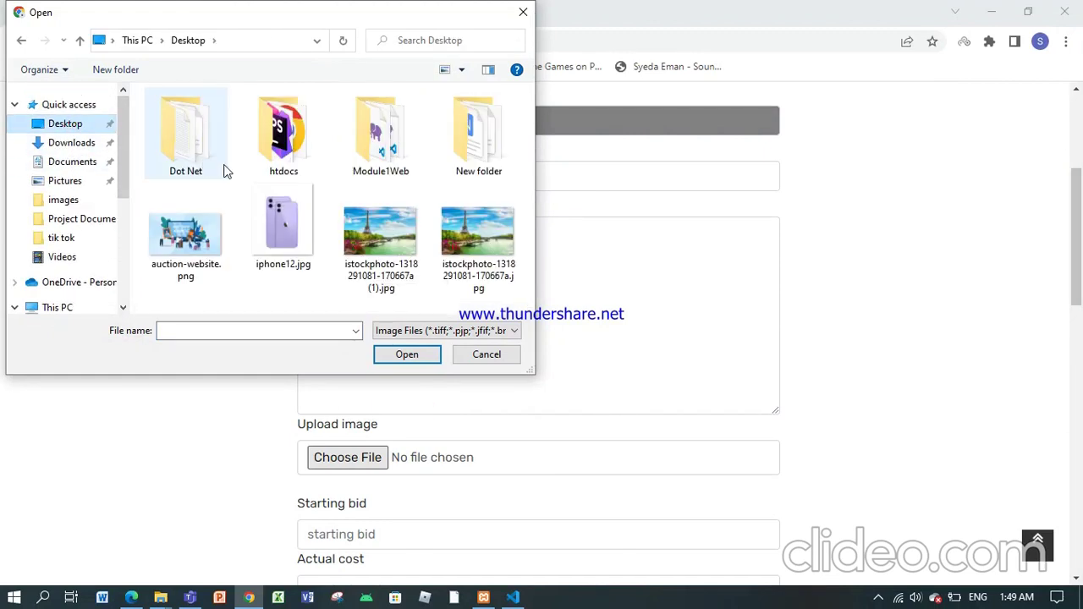
{"action": "left_click", "coordinate": [282, 250]}
{"action": "left_click", "coordinate": [410, 356]}
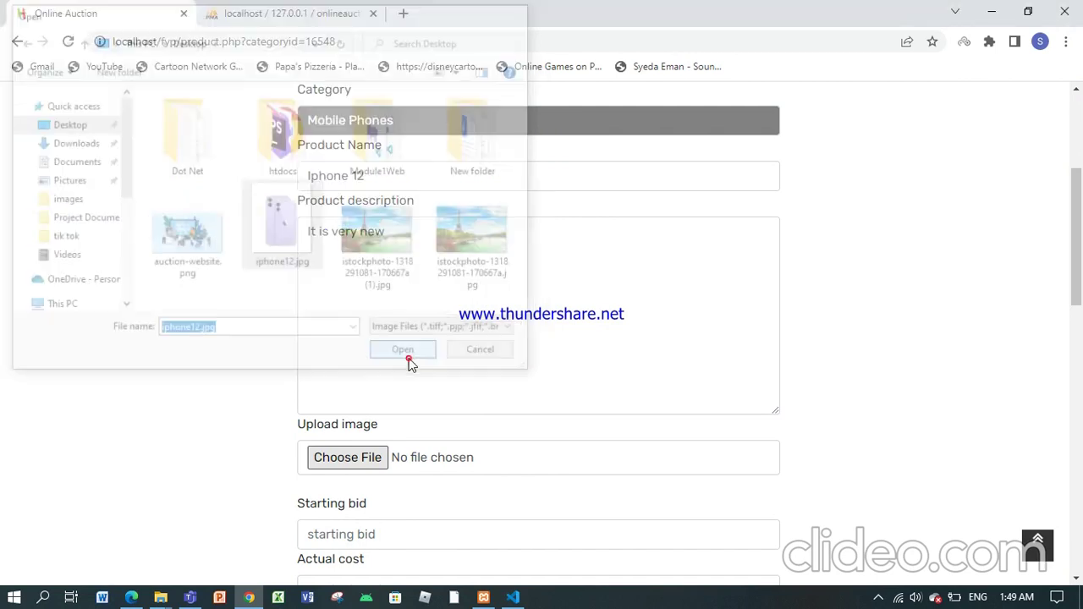
Step: Set the starting bid to 125000 and the actual cost to 150000
{"action": "scroll", "coordinate": [409, 359], "scroll_direction": "down", "scroll_amount": 3}
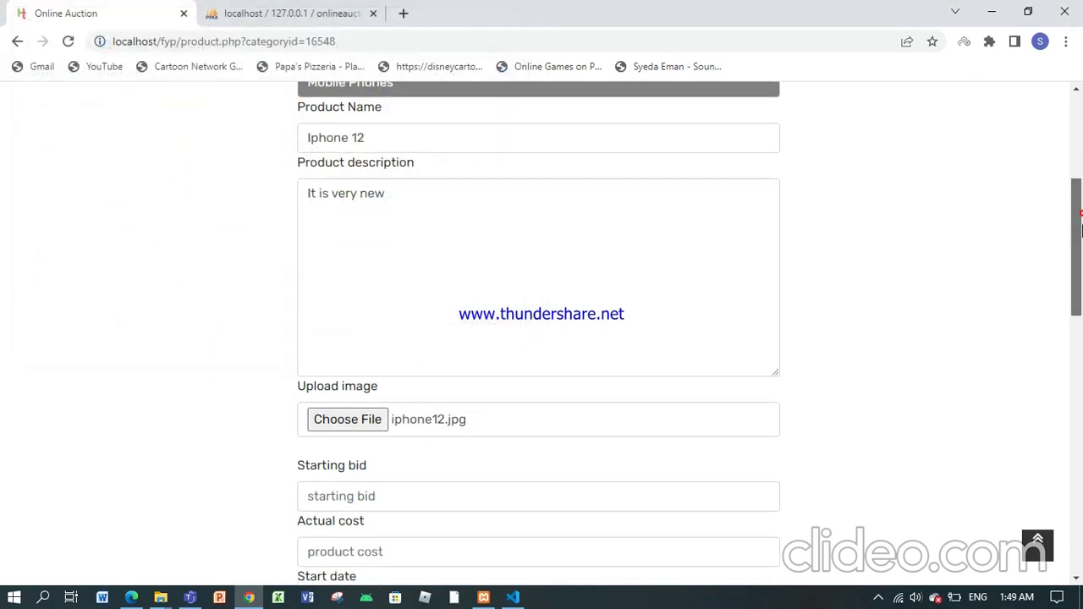
{"action": "left_click", "coordinate": [547, 299]}
{"action": "type", "text": "125000"}
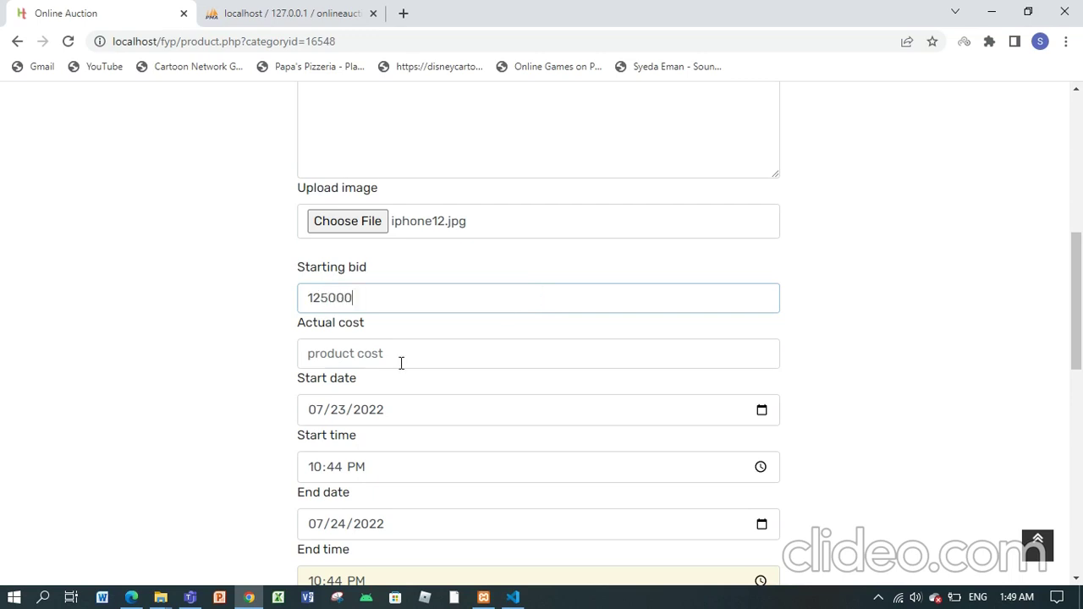
{"action": "left_click", "coordinate": [401, 354]}
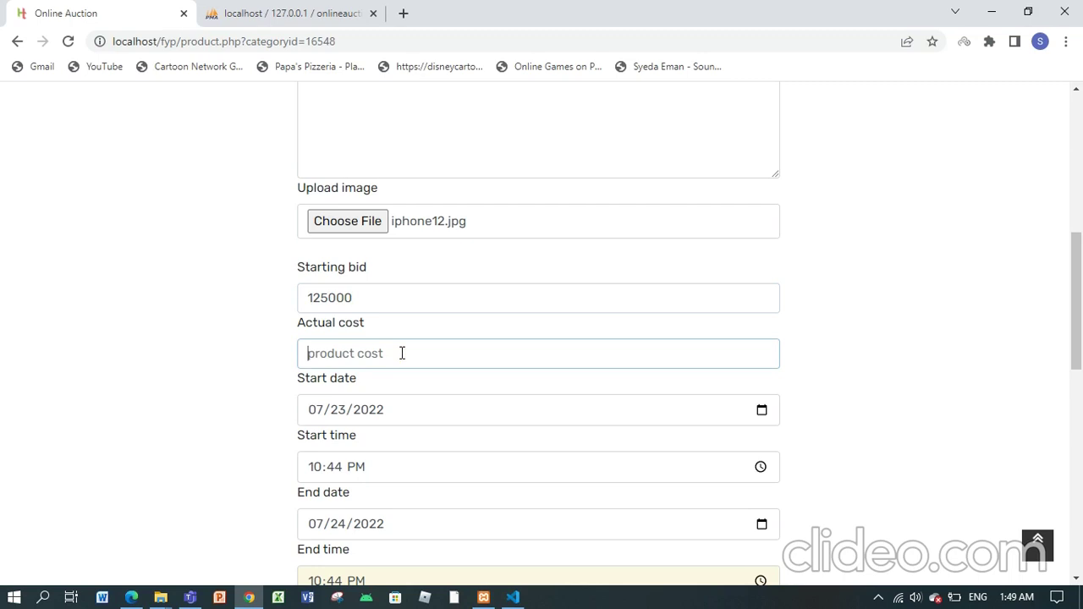
{"action": "type", "text": "150000"}
Step: Set the auction end date to the 30th (07/30)
{"action": "left_click_drag", "start_coordinate": [1078, 338], "coordinate": [1078, 381]}
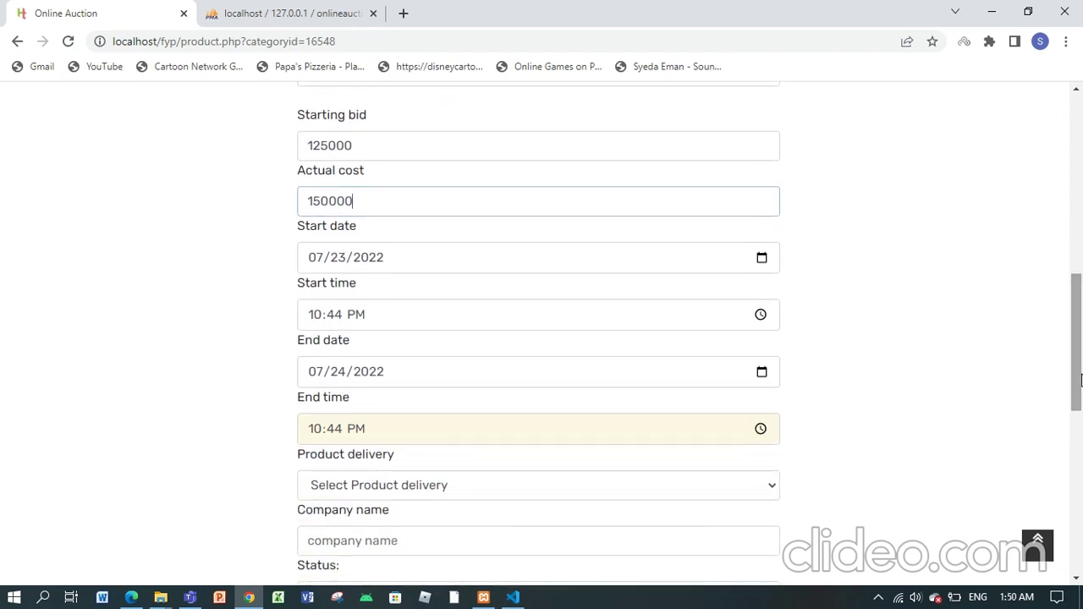
{"action": "left_click", "coordinate": [464, 425]}
{"action": "left_click", "coordinate": [336, 373]}
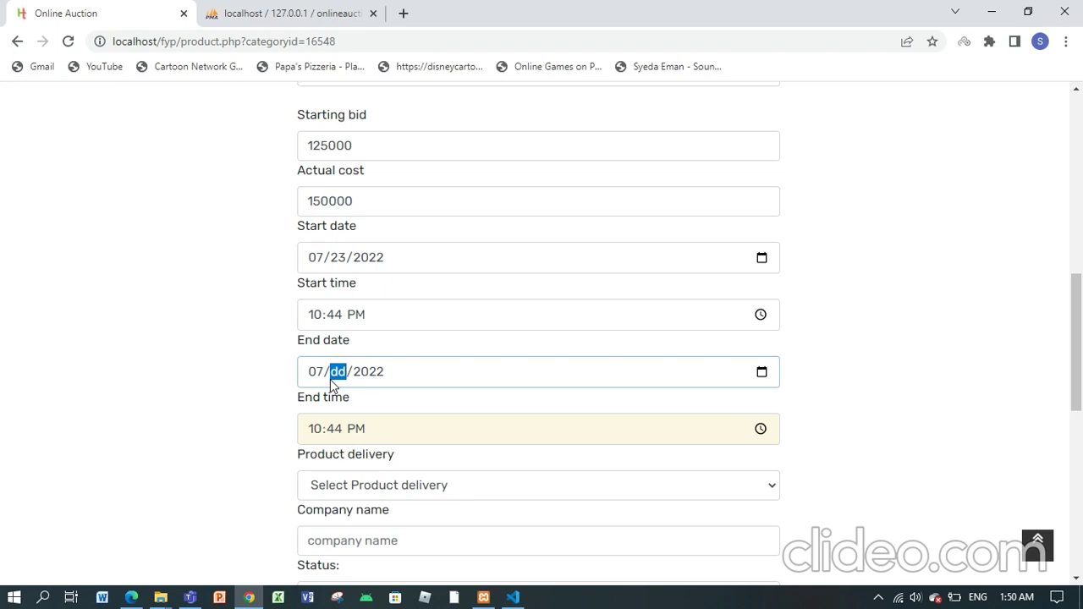
{"action": "type", "text": "30"}
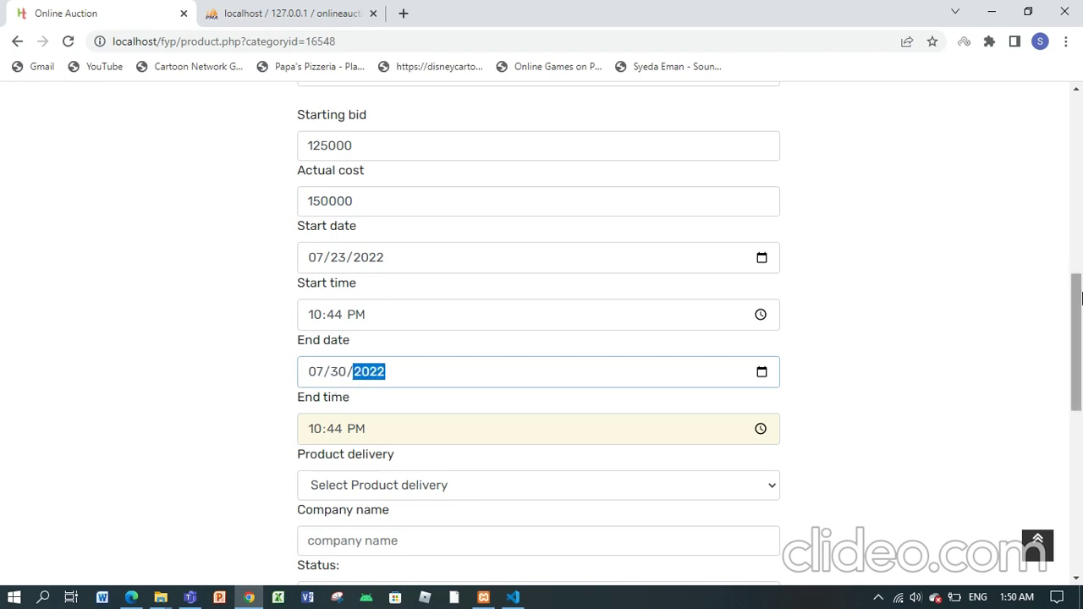
Step: Choose 4-5 days delivery, enter the company name, and submit the listing
{"action": "scroll", "coordinate": [1050, 271], "scroll_direction": "down", "scroll_amount": 1}
{"action": "left_click", "coordinate": [774, 386]}
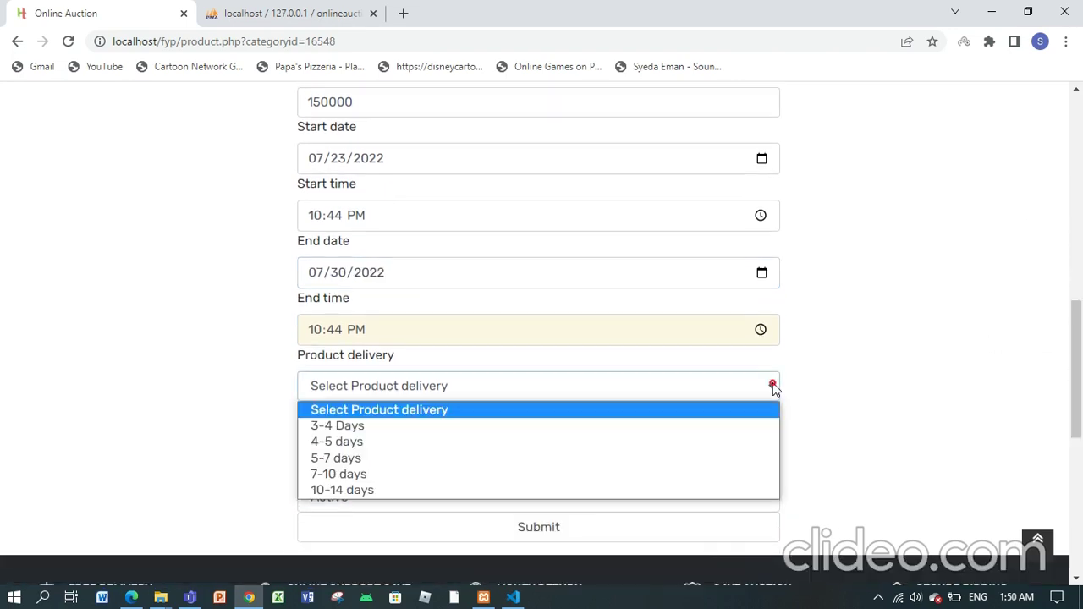
{"action": "left_click", "coordinate": [482, 442]}
{"action": "left_click", "coordinate": [445, 445]}
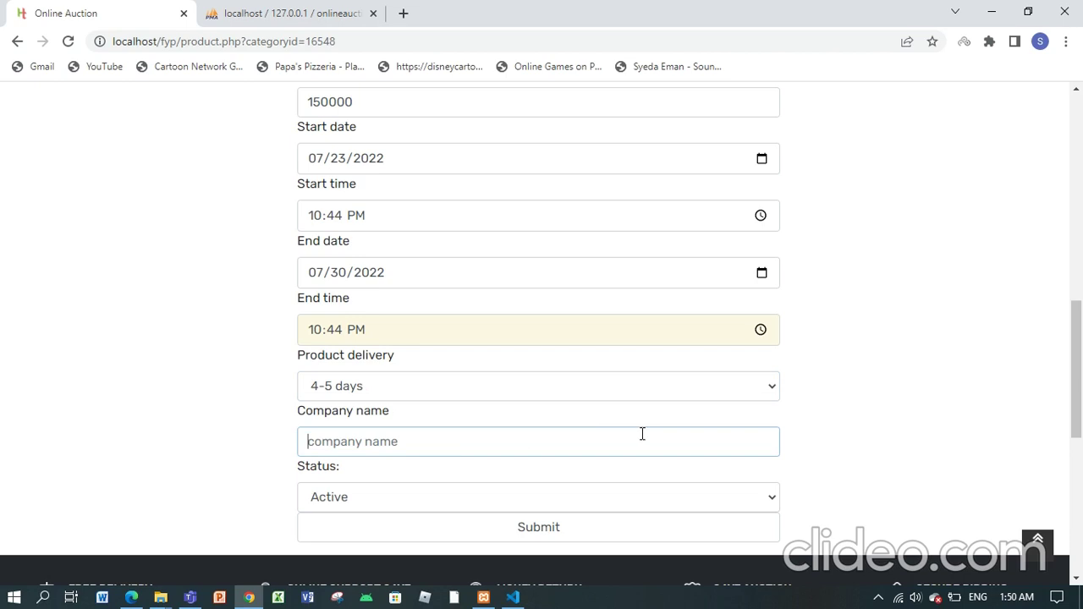
{"action": "type", "text": "ntu"}
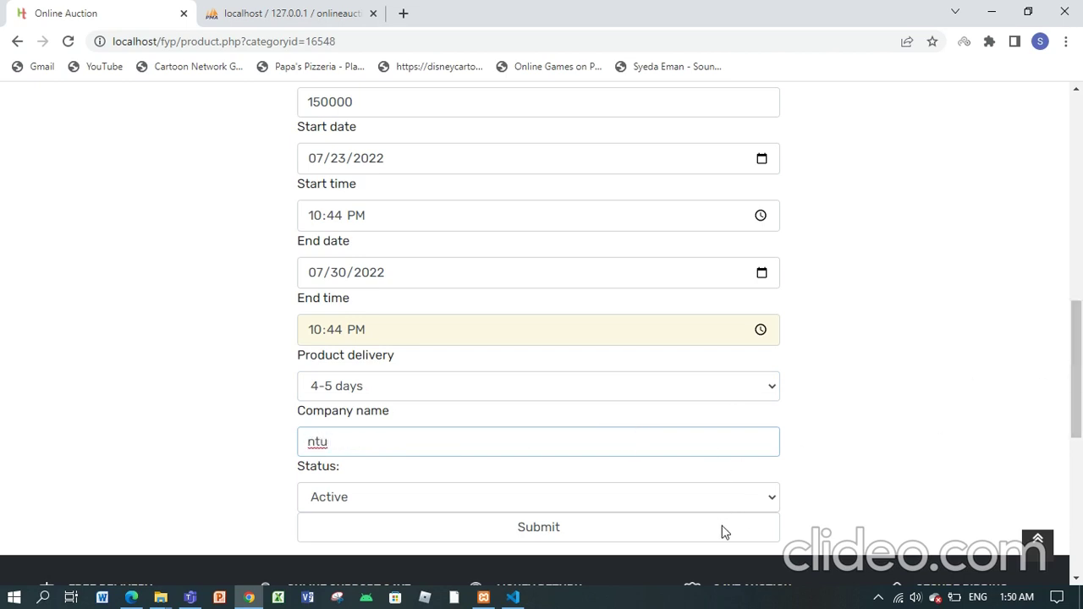
{"action": "left_click", "coordinate": [722, 526]}
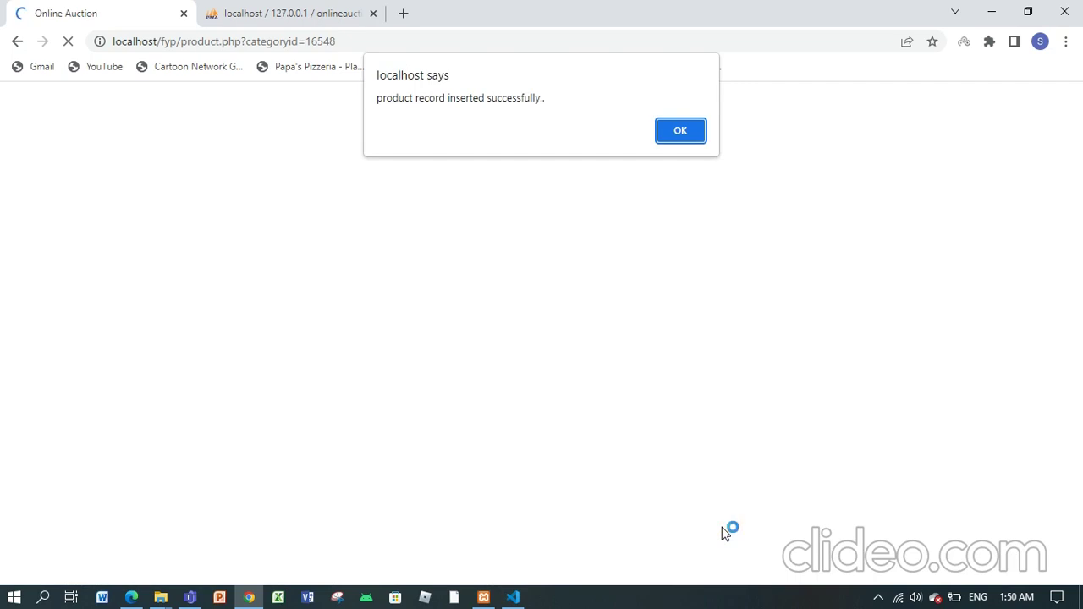
Step: Dismiss the success message and confirm Iphone 12 is listed as Active in My Products
{"action": "left_click", "coordinate": [686, 136]}
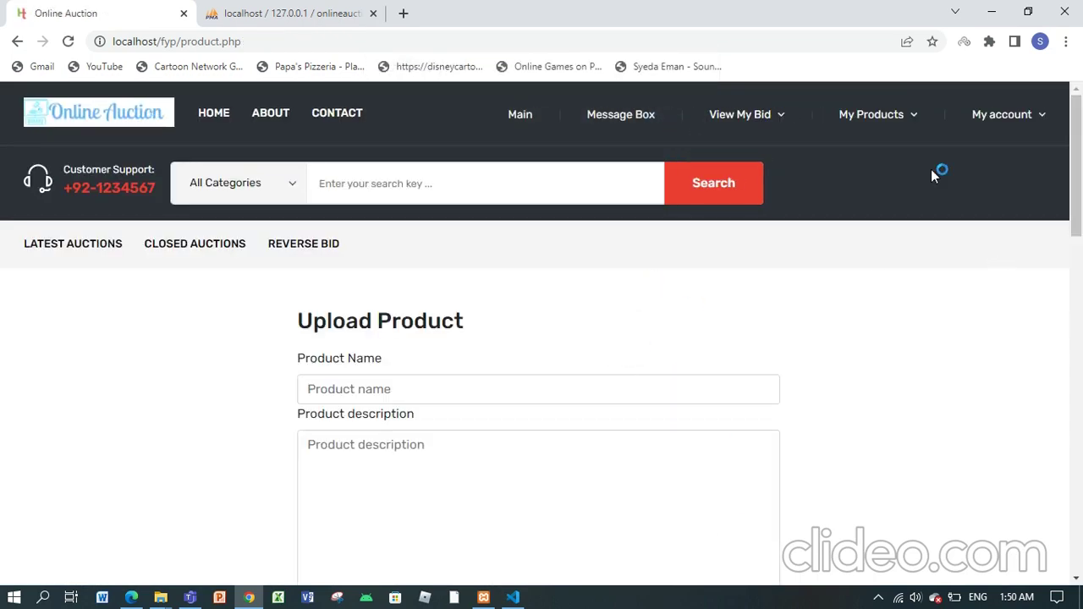
{"action": "left_click", "coordinate": [862, 125]}
{"action": "left_click", "coordinate": [863, 169]}
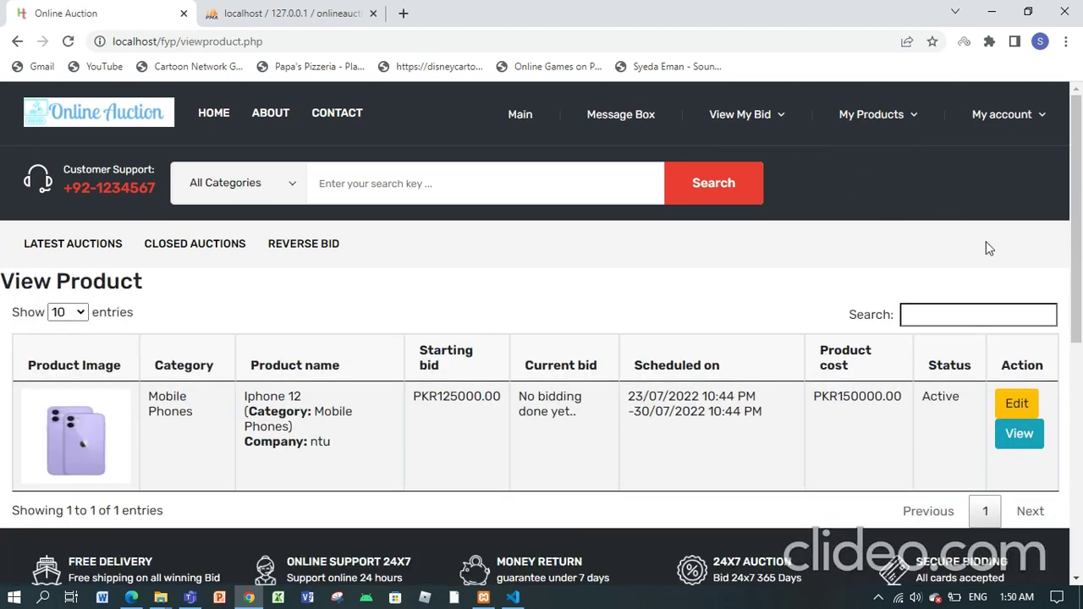
{"action": "mouse_move", "coordinate": [1076, 195]}
{"action": "left_mouse_down"}
{"action": "mouse_move", "coordinate": [1077, 287]}
{"action": "mouse_move", "coordinate": [1077, 175]}
{"action": "left_mouse_up"}
Step: Check My bidding list from the menu and the panel, ending on the Customer Panel
{"action": "left_click", "coordinate": [775, 123]}
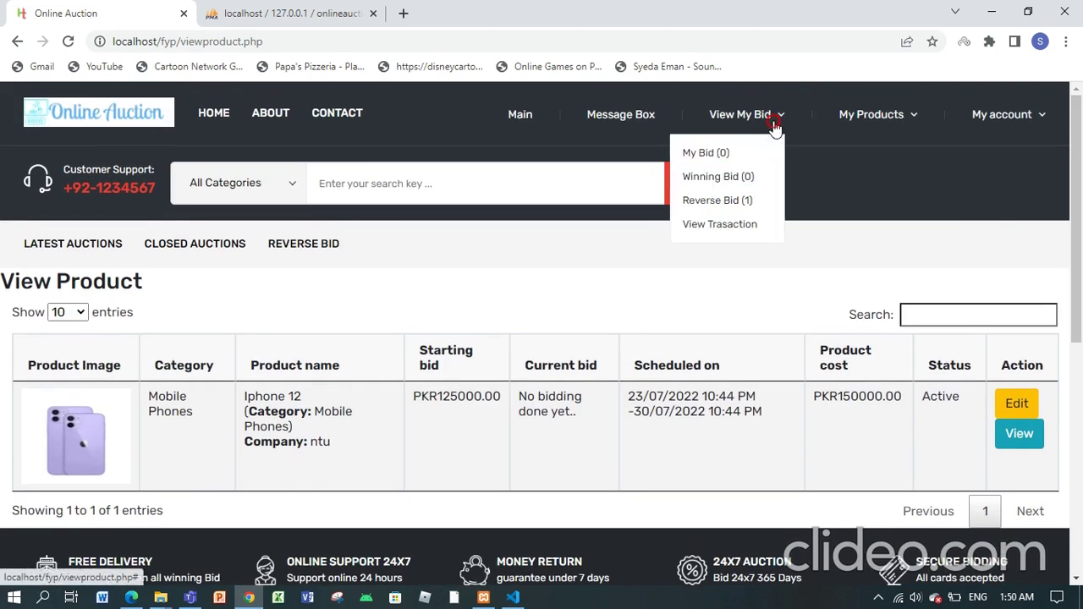
{"action": "left_click", "coordinate": [697, 152]}
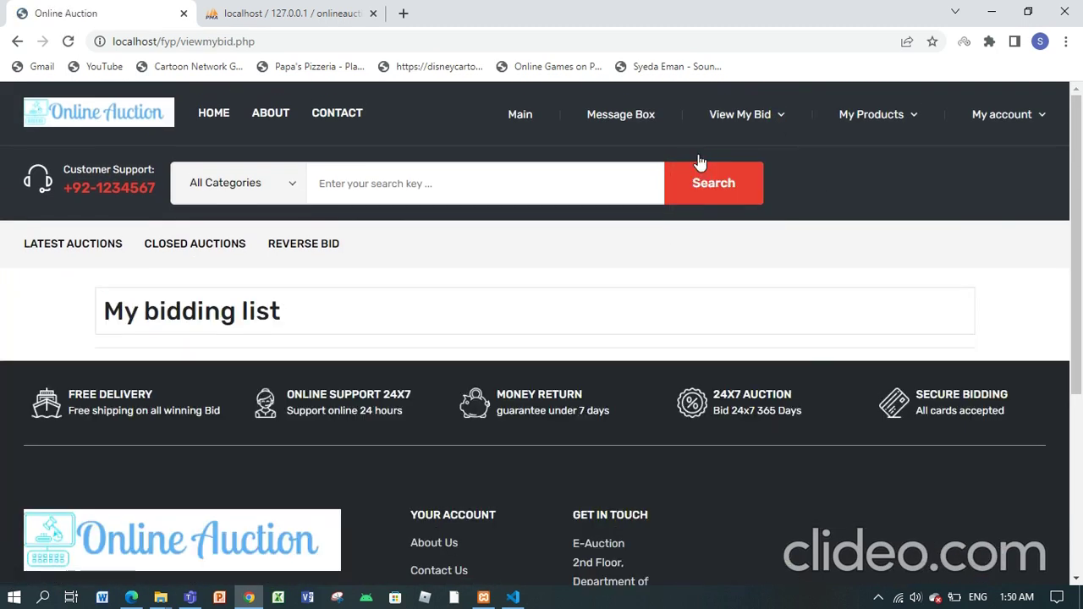
{"action": "left_click", "coordinate": [516, 114]}
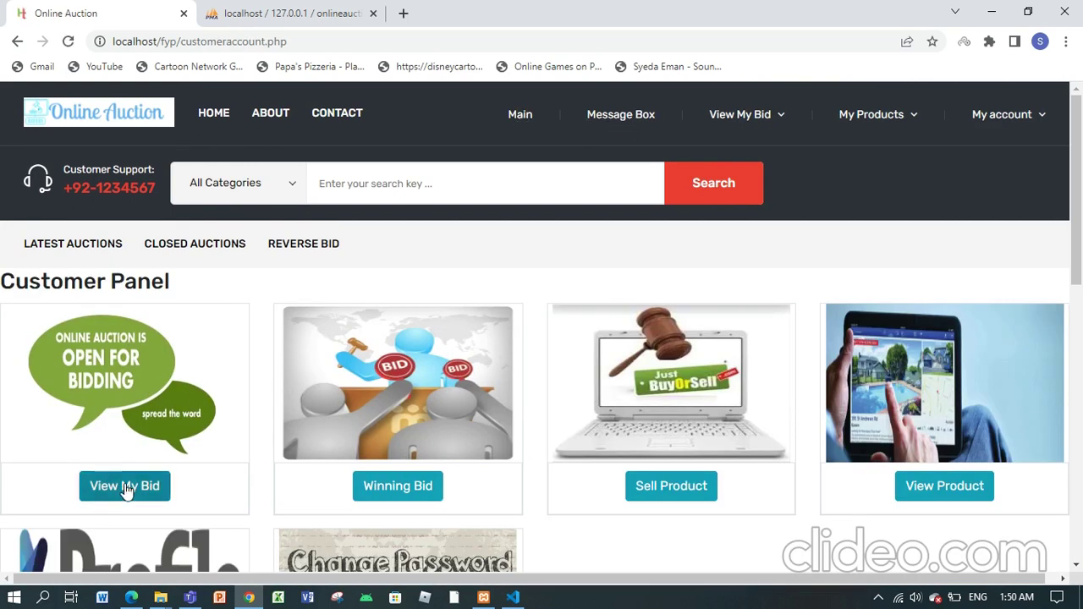
{"action": "left_click", "coordinate": [125, 486]}
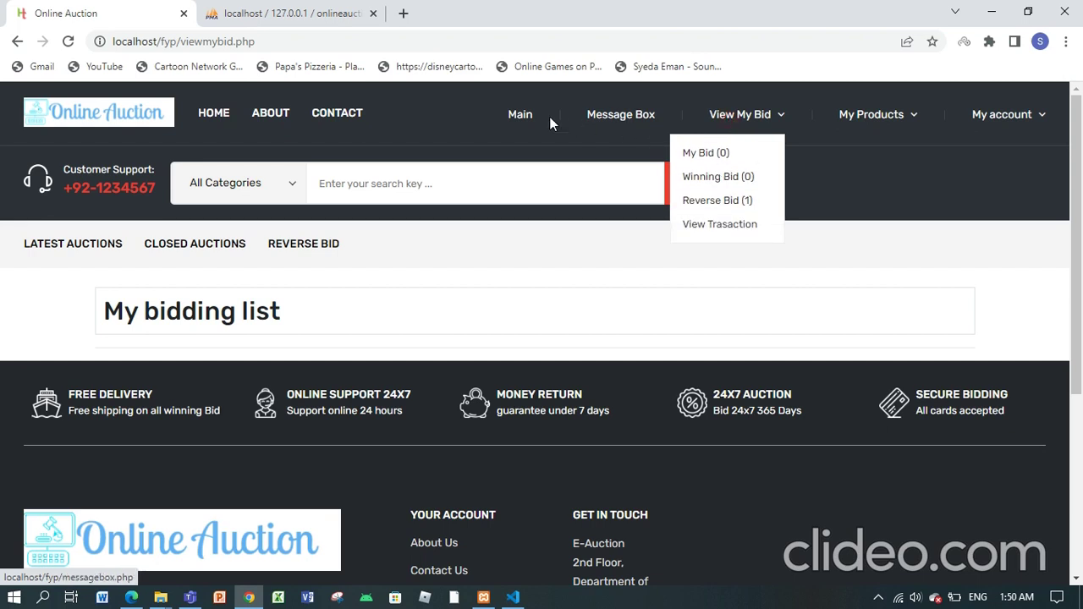
{"action": "left_click", "coordinate": [516, 114]}
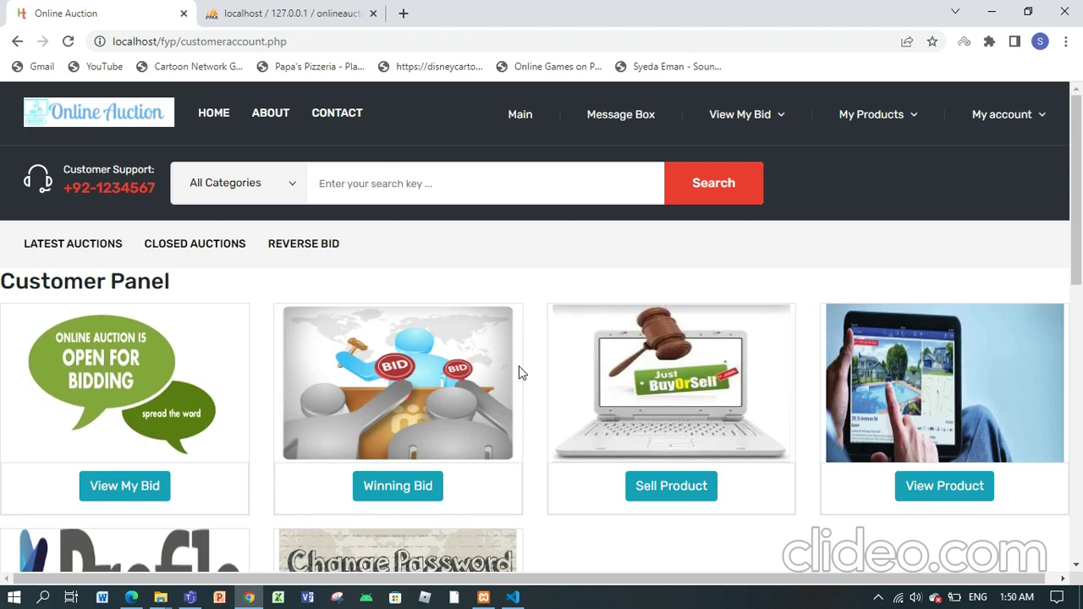
Step: Open Iphone 12 from home-page Latest Auctions, review its PKR 125000.00 bid, then return home
{"action": "left_click", "coordinate": [205, 118]}
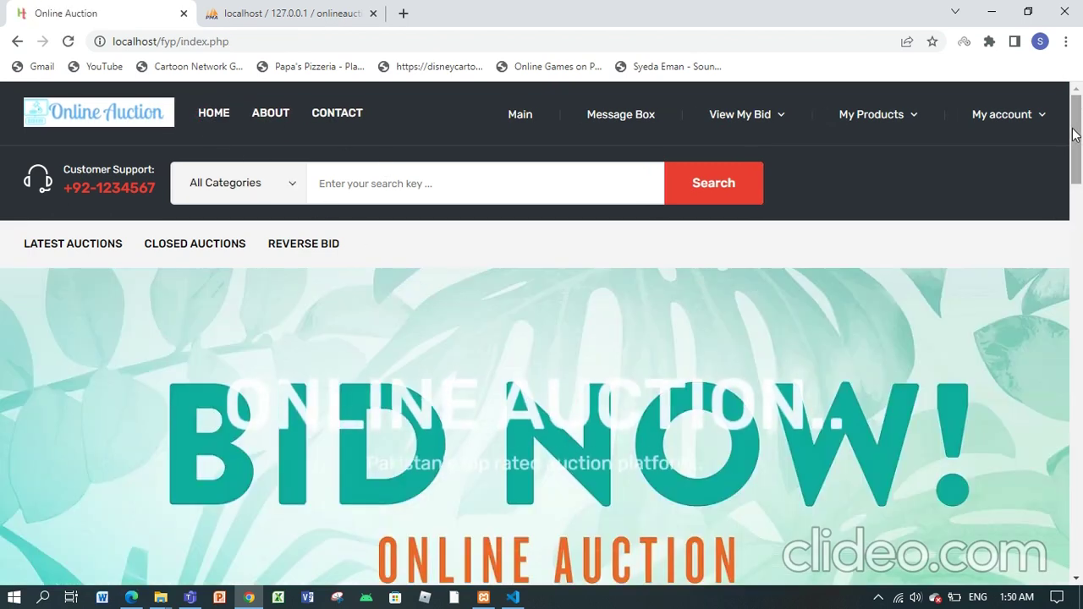
{"action": "left_click_drag", "start_coordinate": [1072, 133], "coordinate": [1081, 248]}
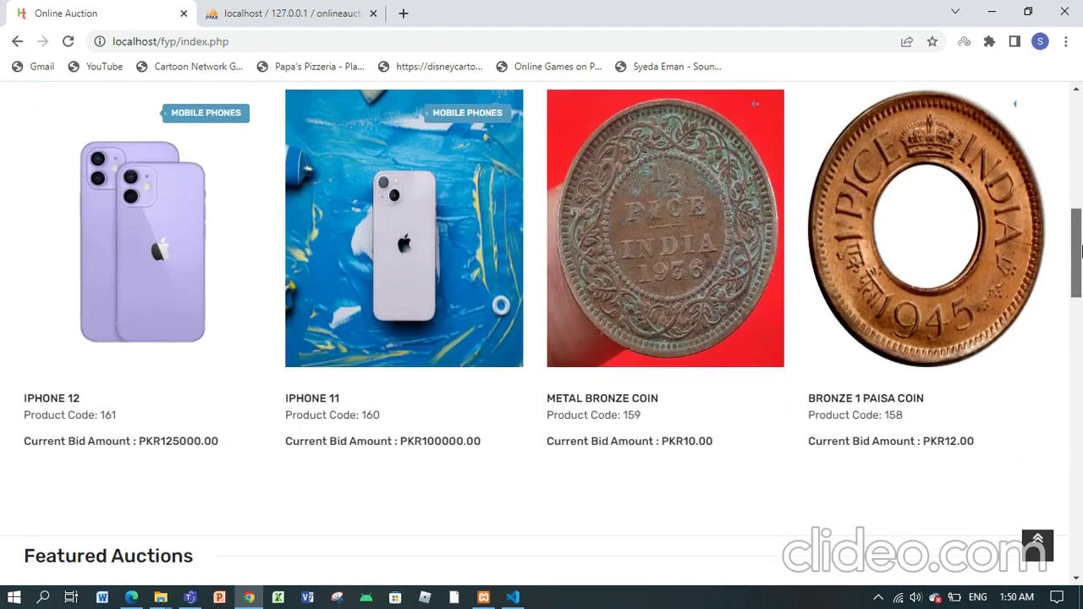
{"action": "left_click", "coordinate": [189, 329]}
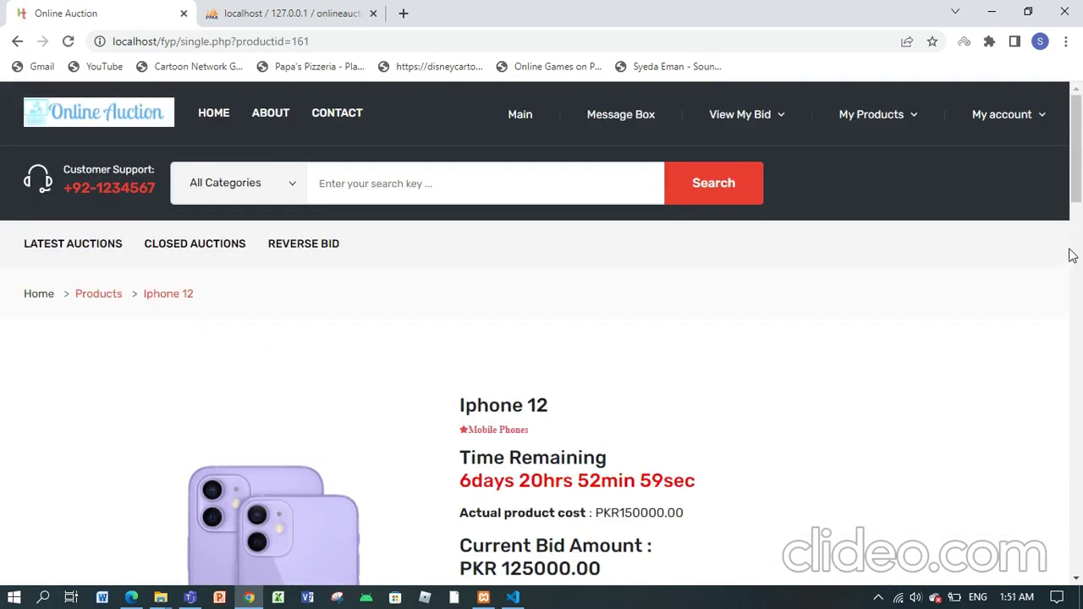
{"action": "left_click_drag", "start_coordinate": [1078, 197], "coordinate": [1065, 171]}
{"action": "left_click_drag", "start_coordinate": [1080, 193], "coordinate": [1080, 127]}
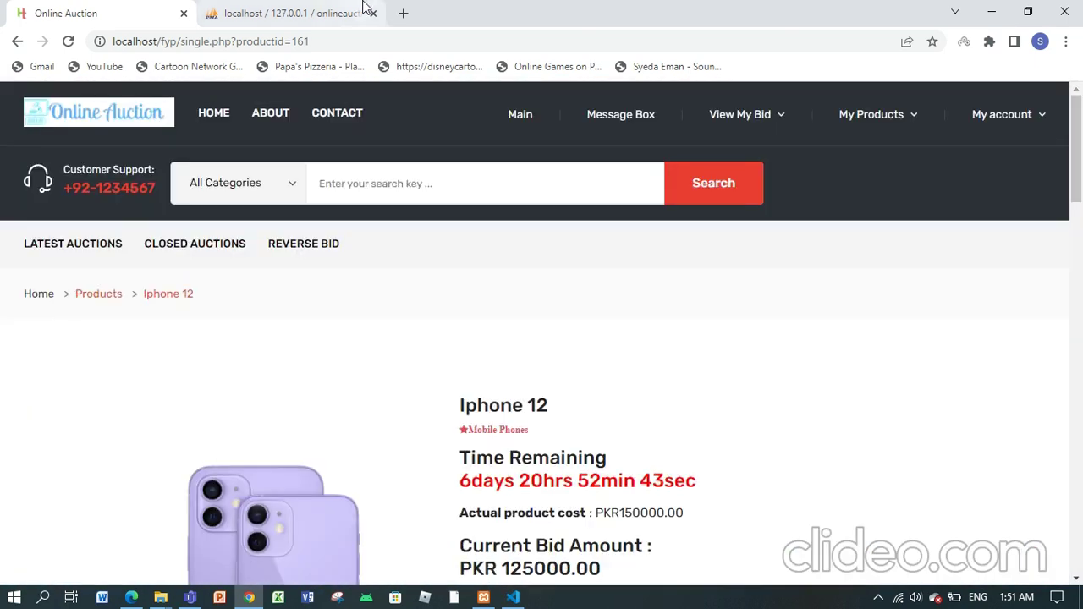
{"action": "left_click", "coordinate": [216, 115]}
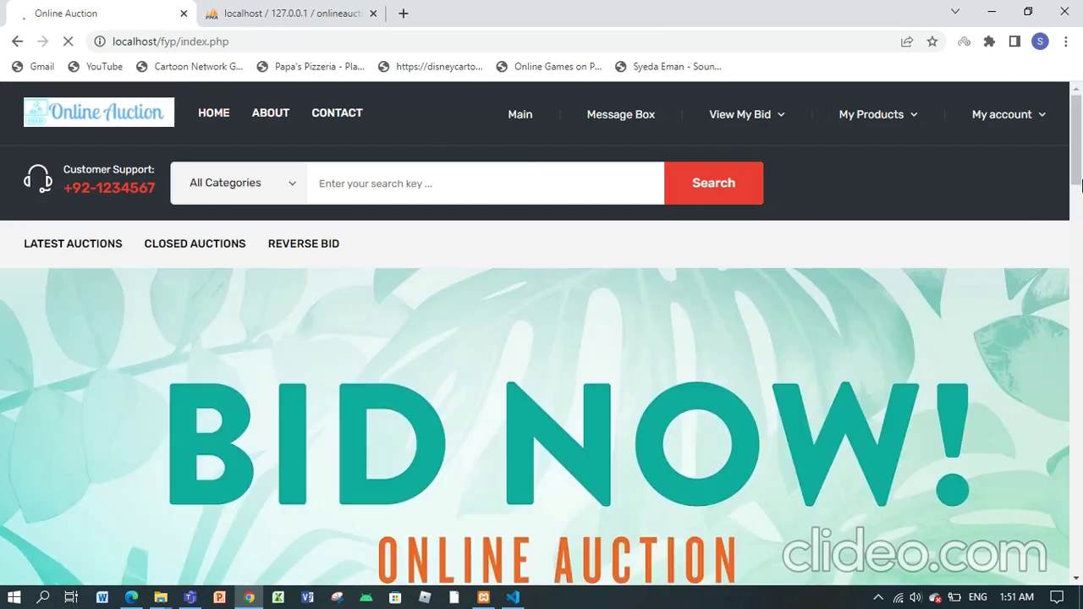
Step: Open the customer profile from My account and choose a state
{"action": "triple_click", "coordinate": [1026, 123]}
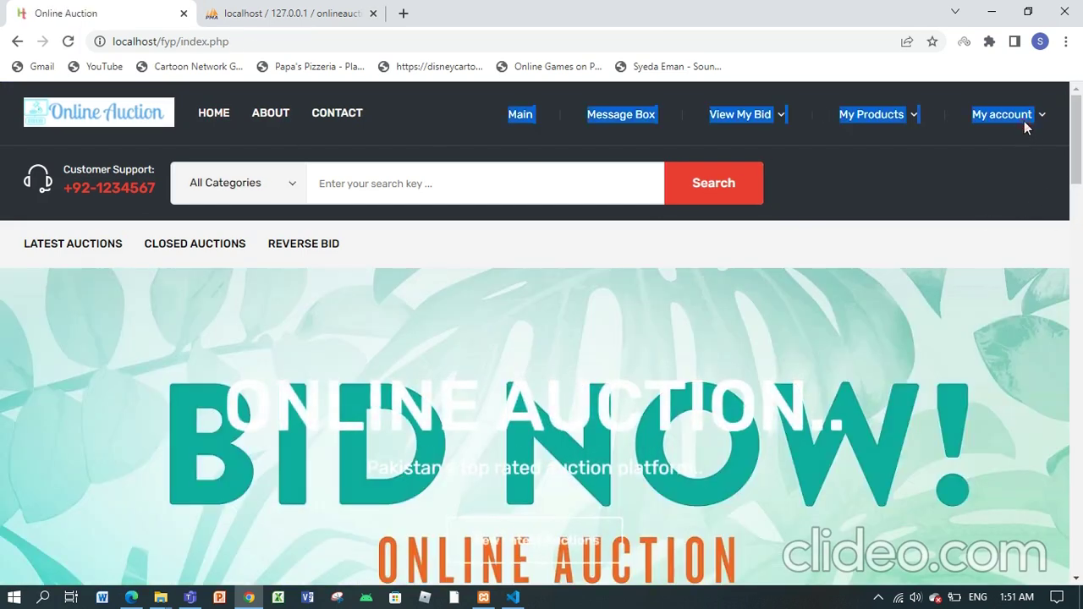
{"action": "left_click", "coordinate": [965, 154]}
{"action": "left_click_drag", "start_coordinate": [1077, 237], "coordinate": [1078, 336]}
{"action": "left_click", "coordinate": [666, 310]}
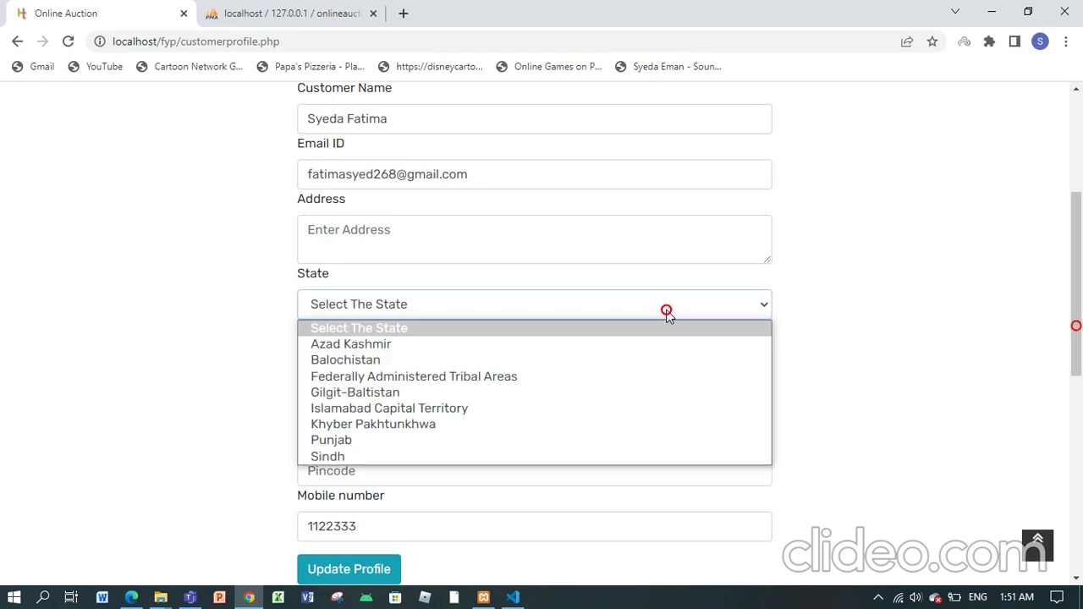
{"action": "left_click", "coordinate": [365, 440]}
Step: Autofill the city from the saved address, submit, and let the browser update it
{"action": "left_click", "coordinate": [423, 356]}
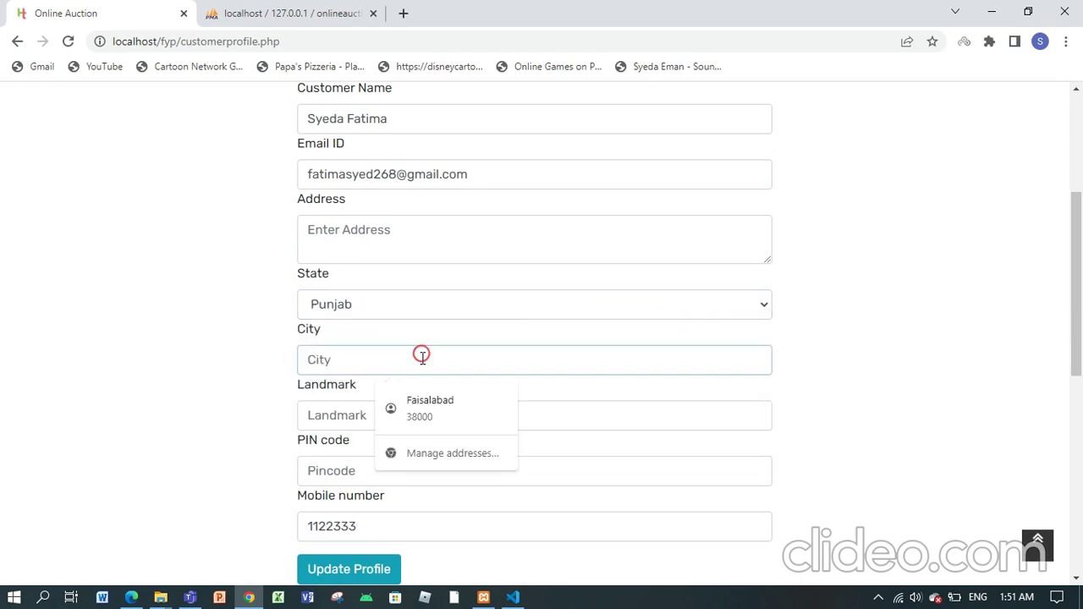
{"action": "left_click", "coordinate": [442, 406]}
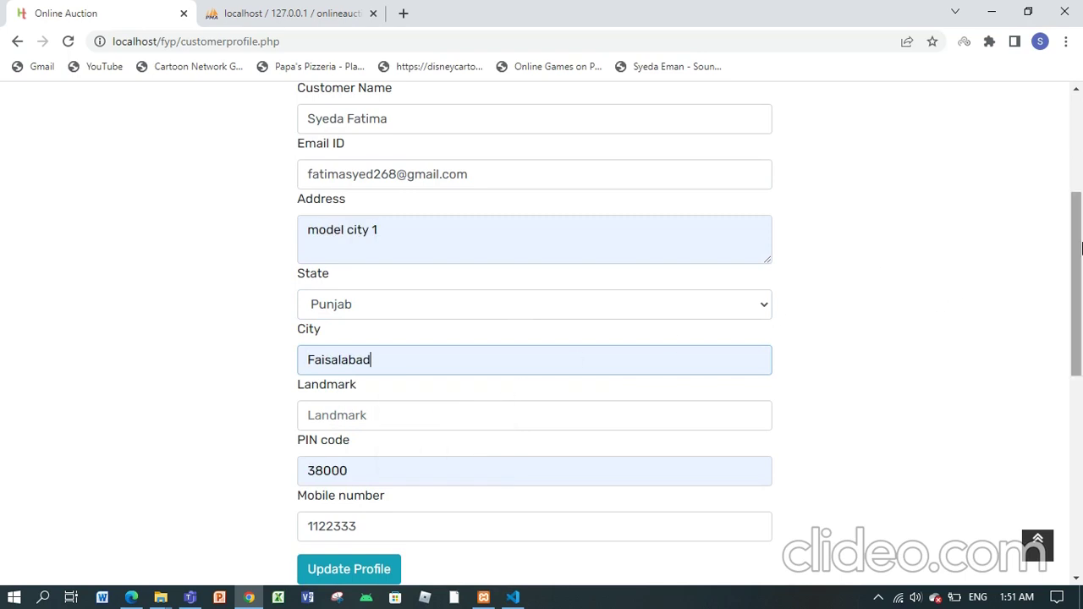
{"action": "scroll", "coordinate": [1082, 264], "scroll_direction": "down", "scroll_amount": 1}
{"action": "scroll", "coordinate": [1081, 264], "scroll_direction": "down", "scroll_amount": 1}
{"action": "left_click", "coordinate": [324, 511]}
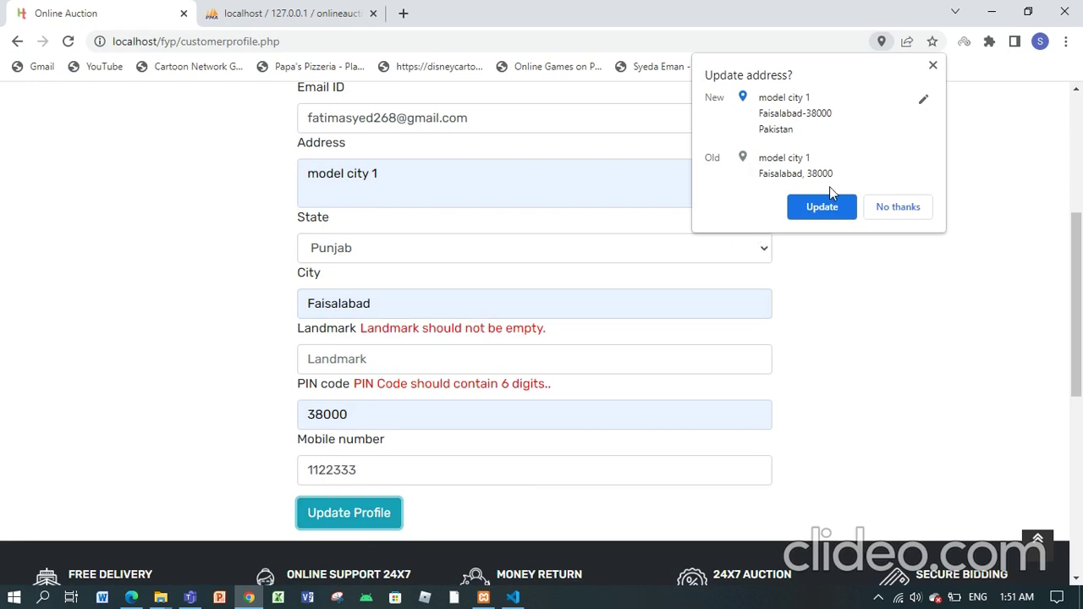
{"action": "left_click", "coordinate": [814, 207]}
Step: Edit the PIN code, type a landmark, and retry saving the profile
{"action": "left_click", "coordinate": [452, 411]}
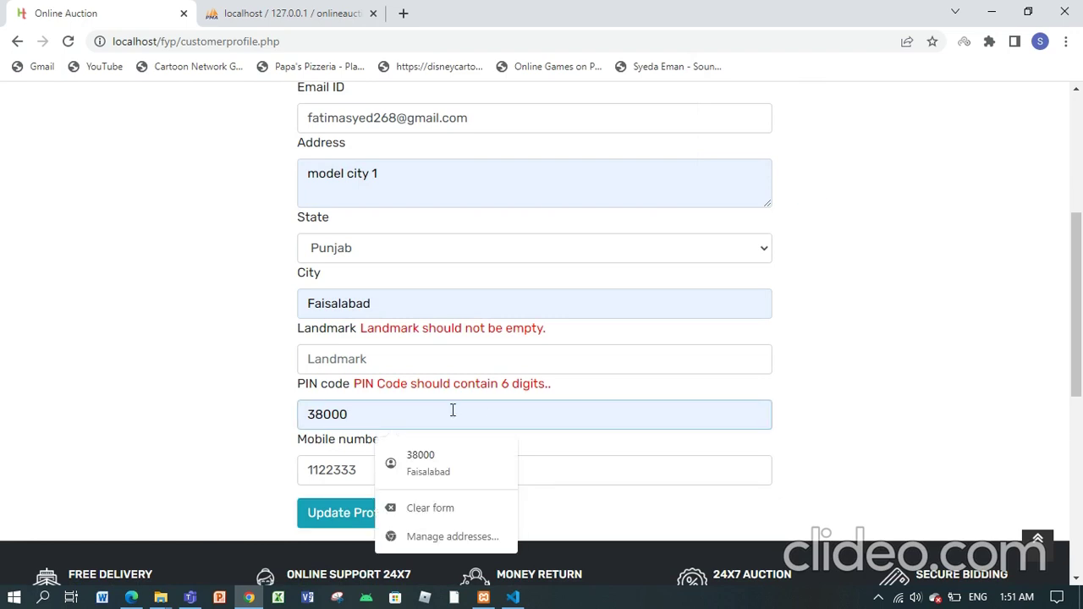
{"action": "type", "text": "00"}
{"action": "left_click", "coordinate": [397, 363]}
{"action": "type", "text": "faisalabad"}
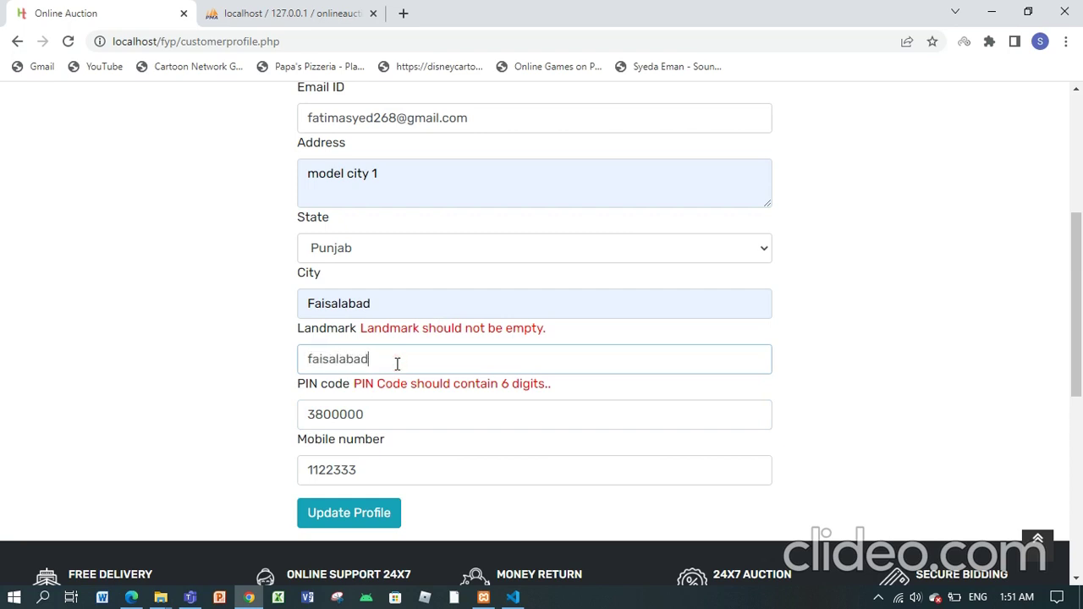
{"action": "left_click", "coordinate": [361, 514]}
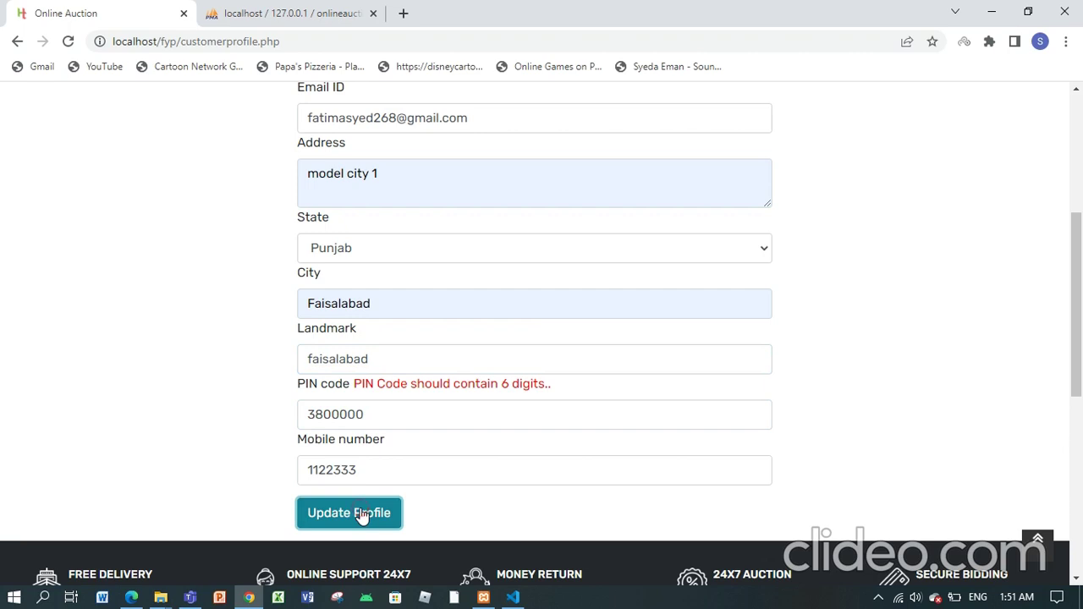
Step: Replace the PIN code with a six-digit value and save the profile
{"action": "left_click", "coordinate": [394, 417]}
{"action": "type", "text": "00"}
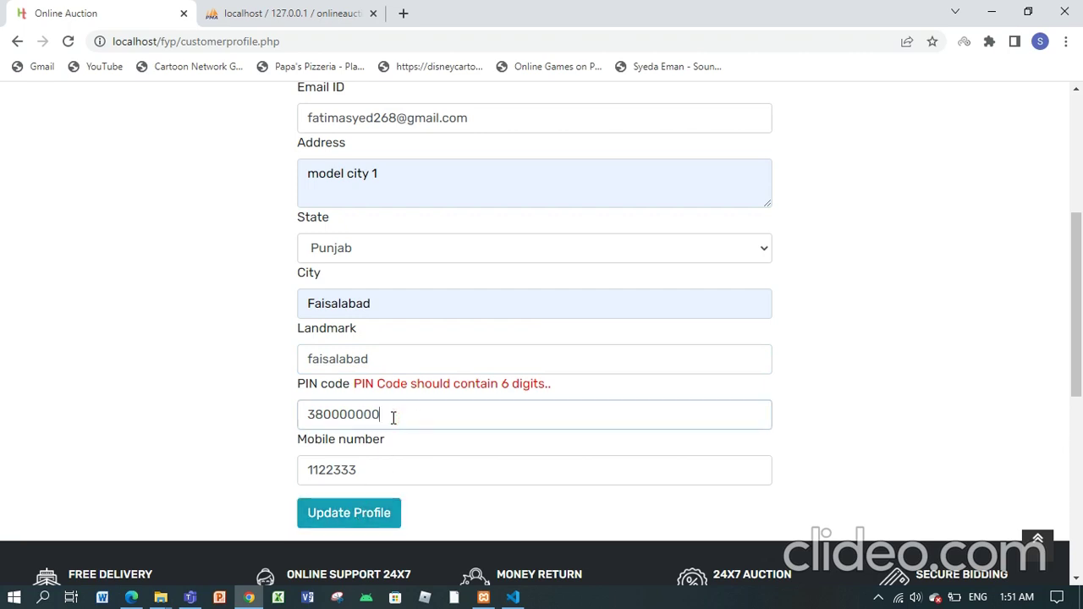
{"action": "left_click", "coordinate": [354, 514]}
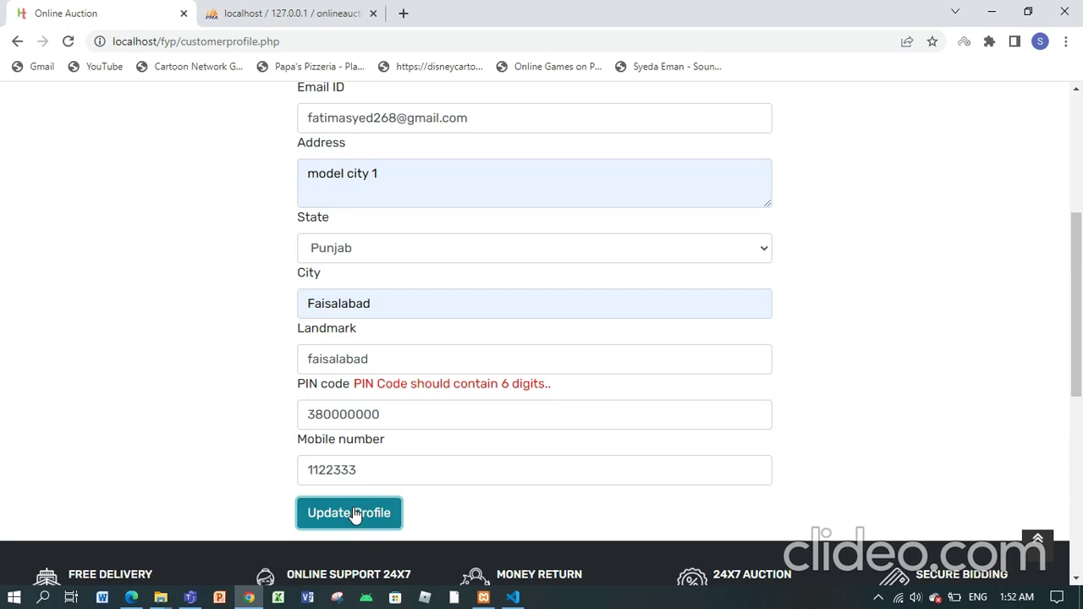
{"action": "left_click_drag", "start_coordinate": [463, 405], "coordinate": [236, 413]}
{"action": "key", "text": "BackSpace"}
{"action": "type", "text": "123456"}
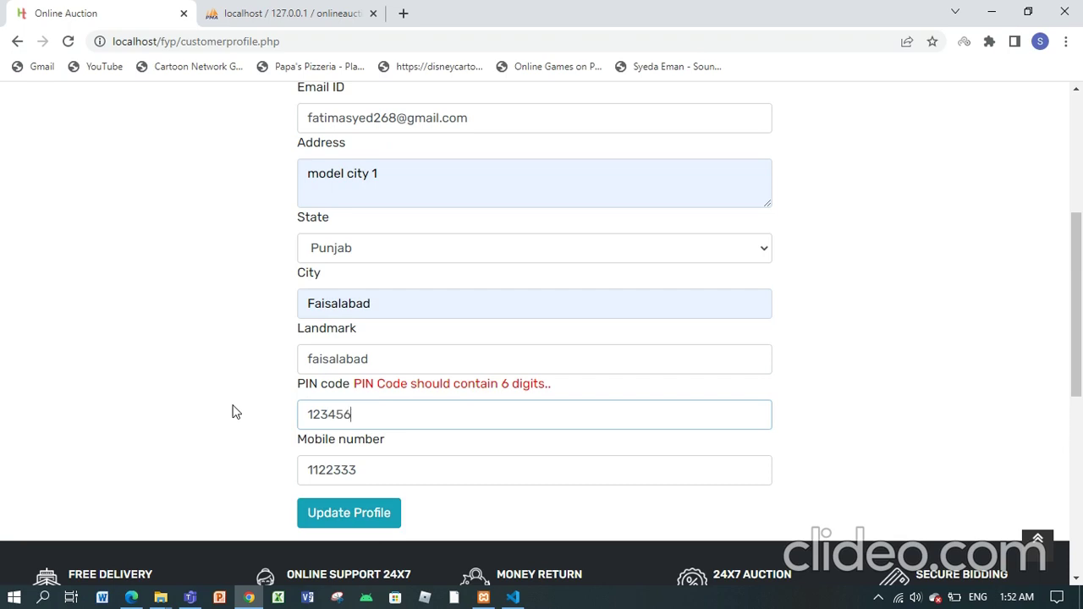
{"action": "left_click", "coordinate": [358, 513]}
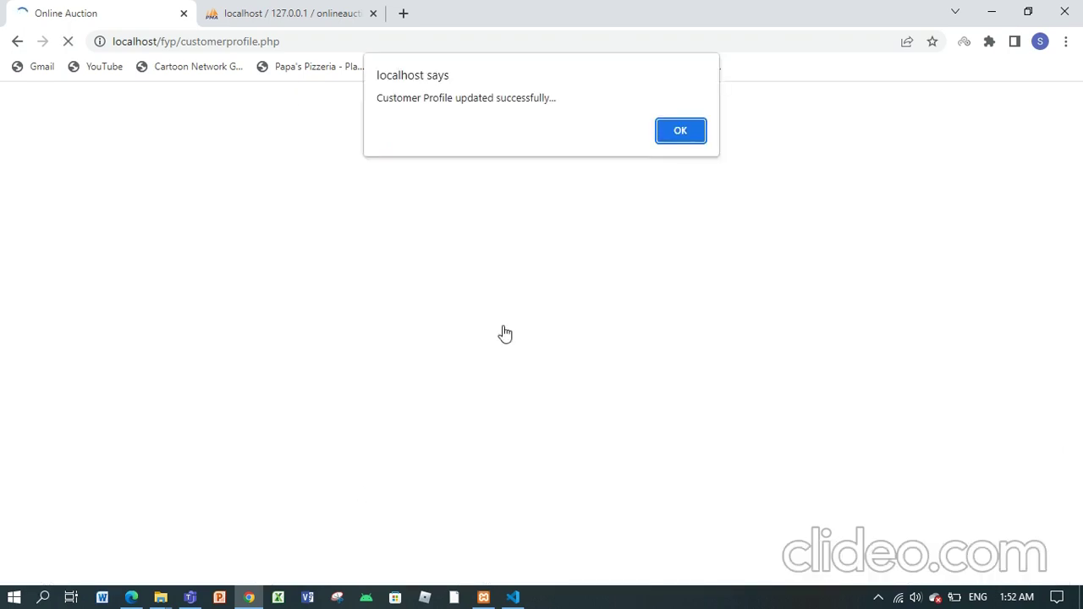
Step: Dismiss the profile-updated alert and return via the Customer Panel to the home page
{"action": "left_click", "coordinate": [680, 131]}
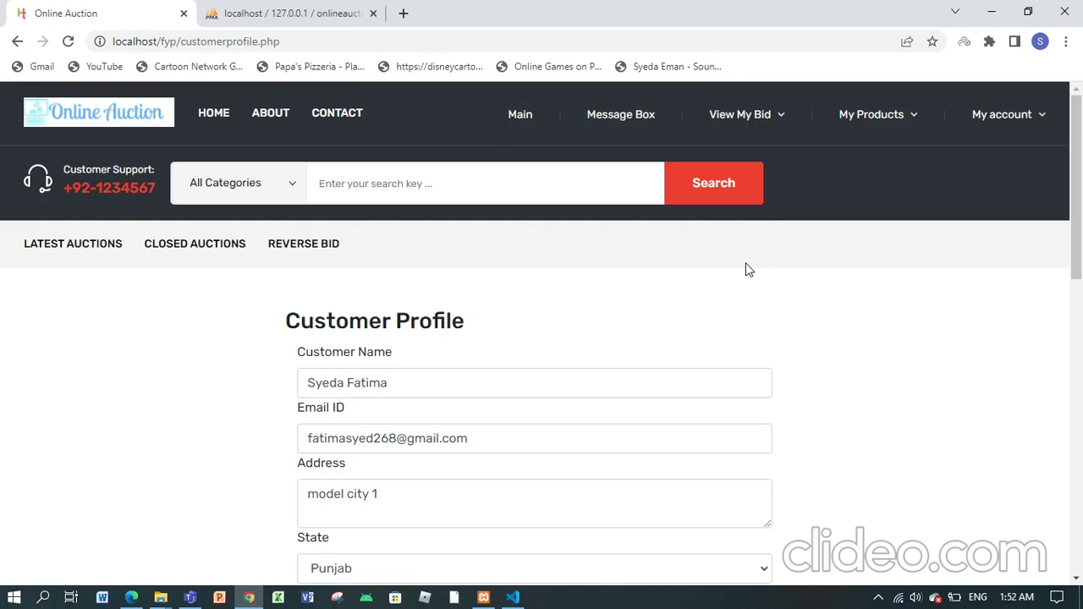
{"action": "scroll", "coordinate": [1082, 191], "scroll_direction": "down", "scroll_amount": 5}
{"action": "scroll", "coordinate": [1082, 190], "scroll_direction": "up", "scroll_amount": 5}
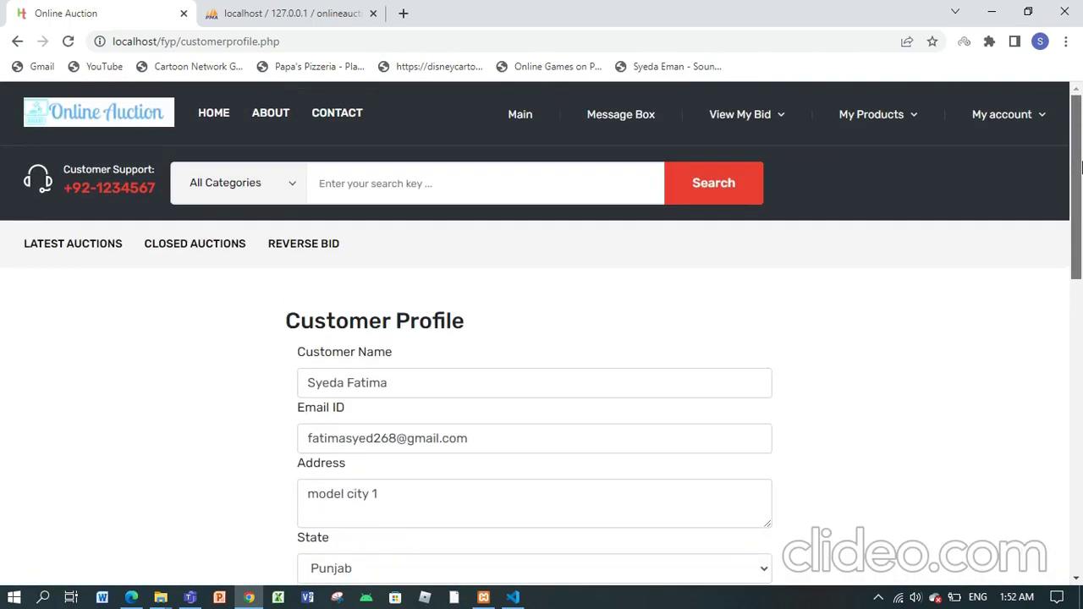
{"action": "left_click", "coordinate": [530, 117]}
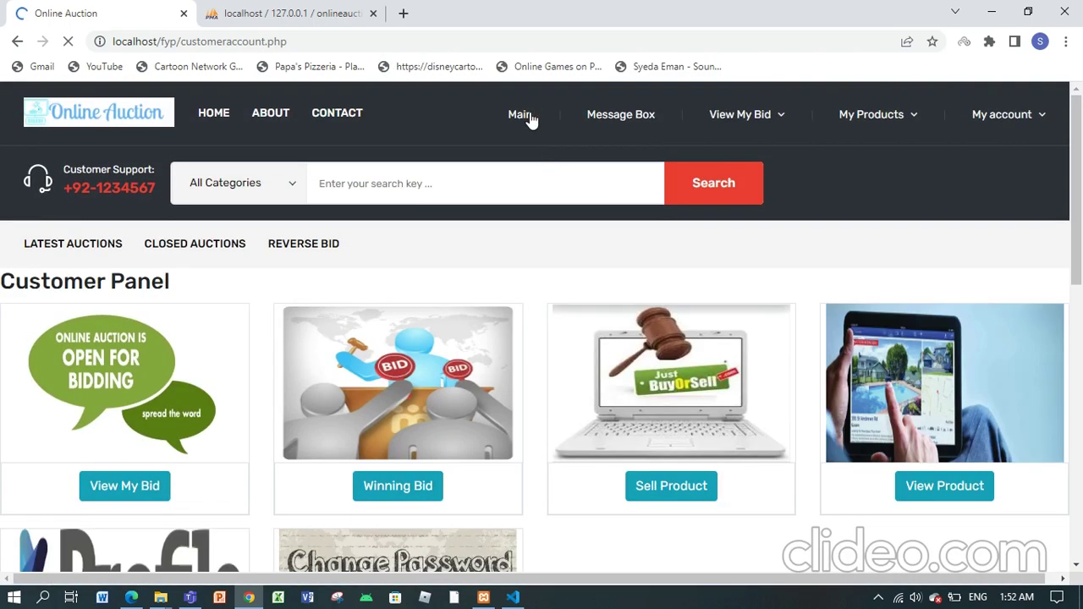
{"action": "left_click", "coordinate": [214, 116]}
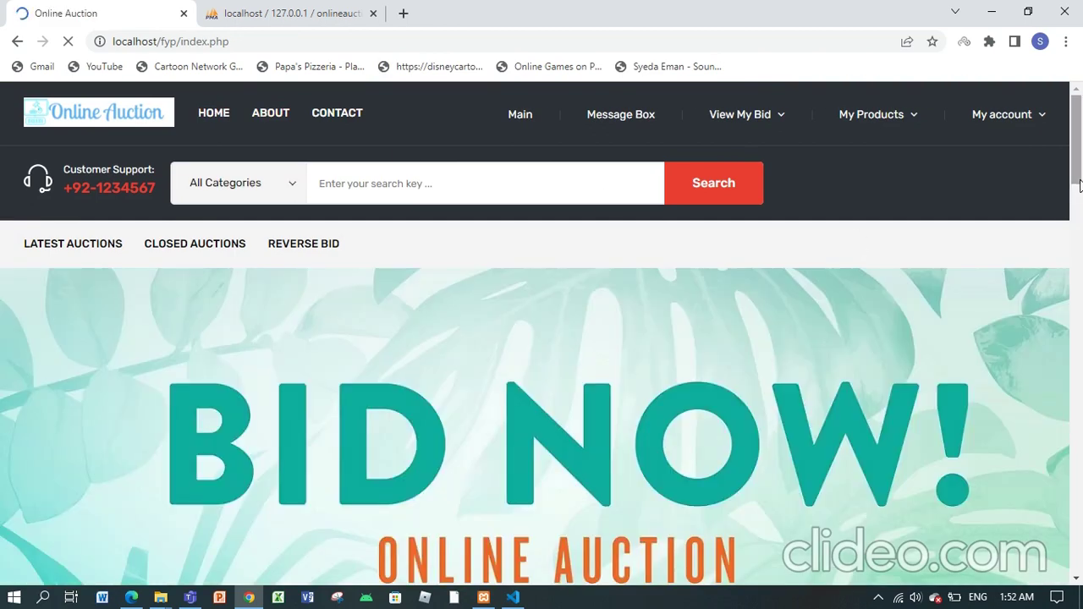
{"action": "left_click_drag", "start_coordinate": [1080, 185], "coordinate": [1078, 140]}
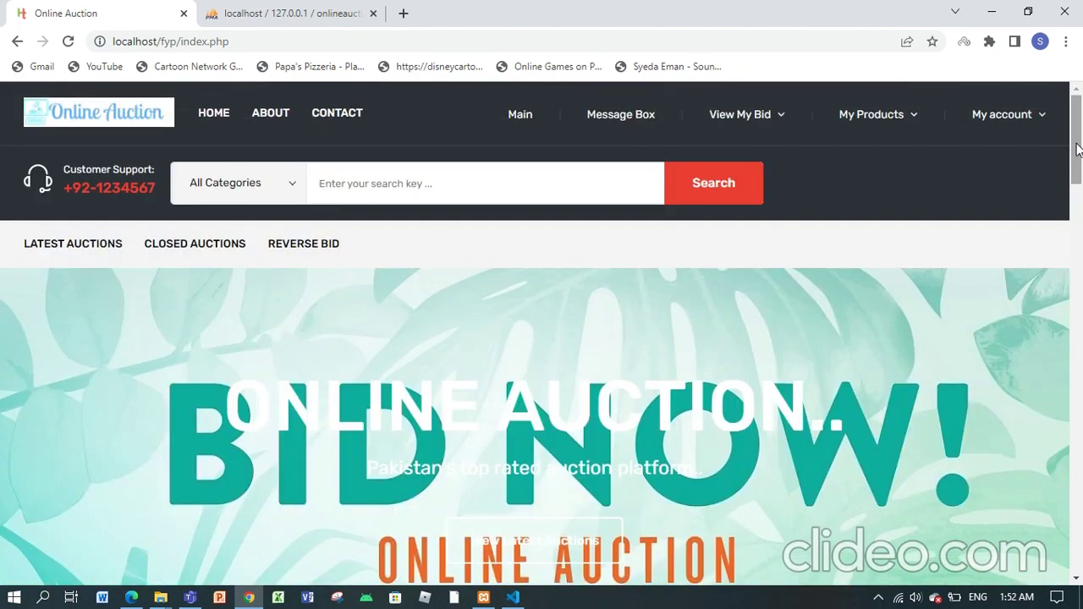
{"action": "left_click", "coordinate": [878, 597]}
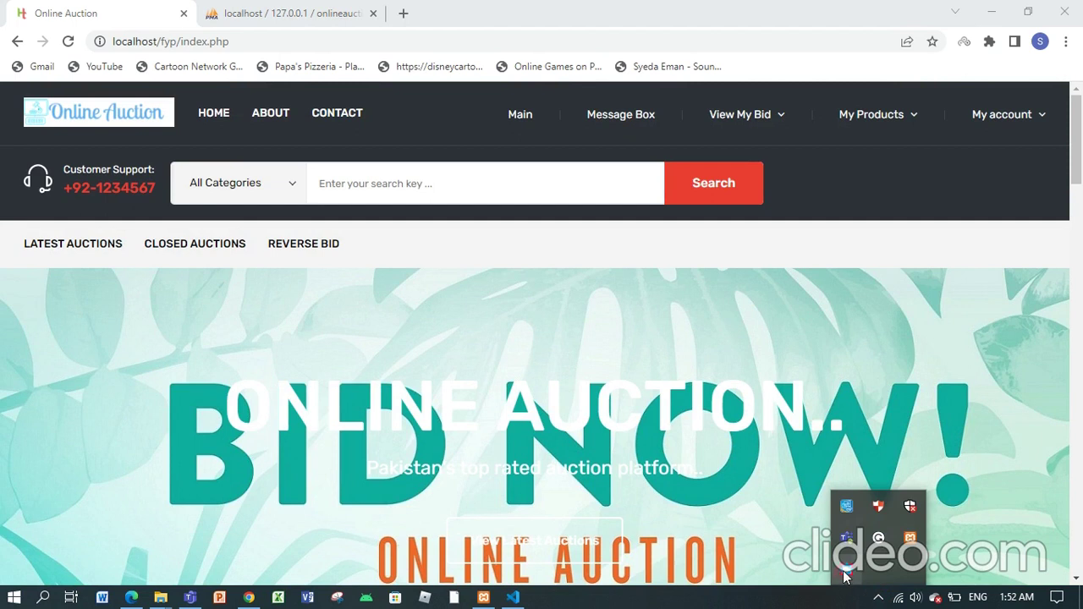
{"action": "left_click", "coordinate": [845, 574]}
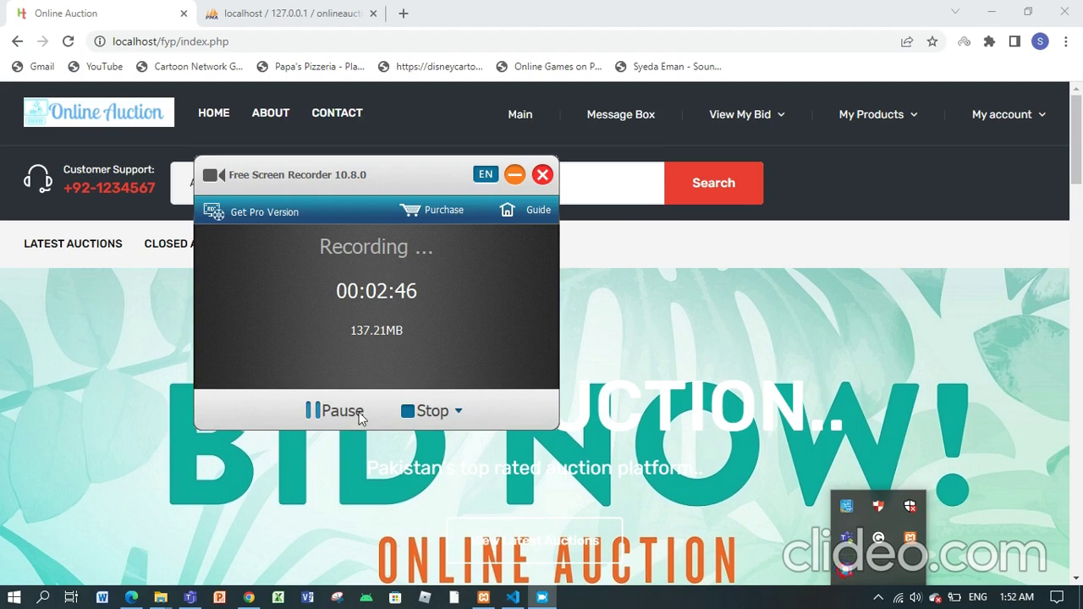